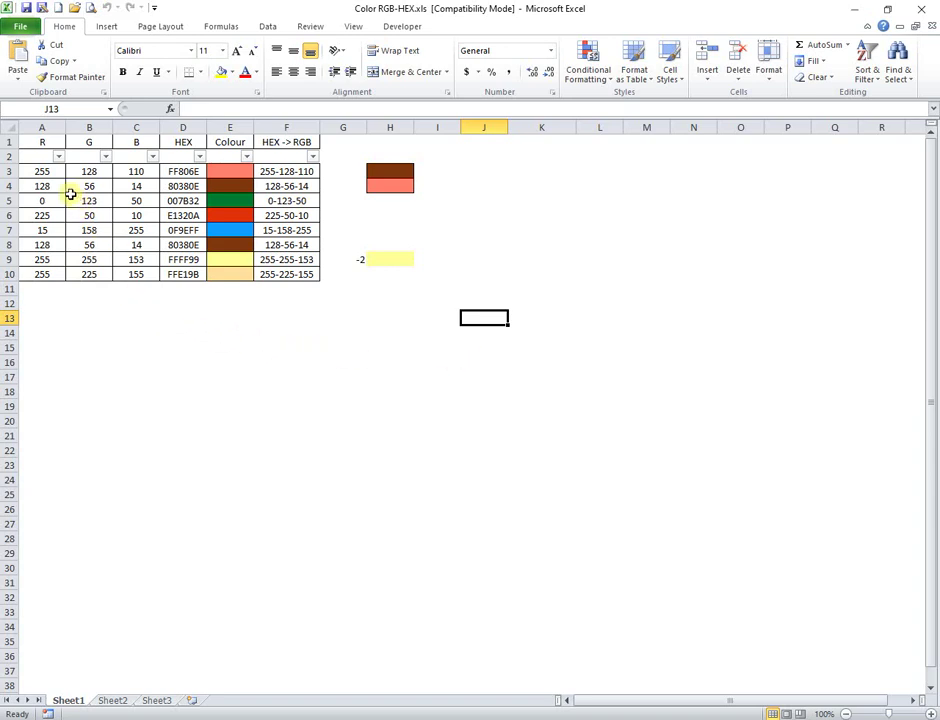
Fill the R header cell A1 with the standard red colour
left_click(42, 171)
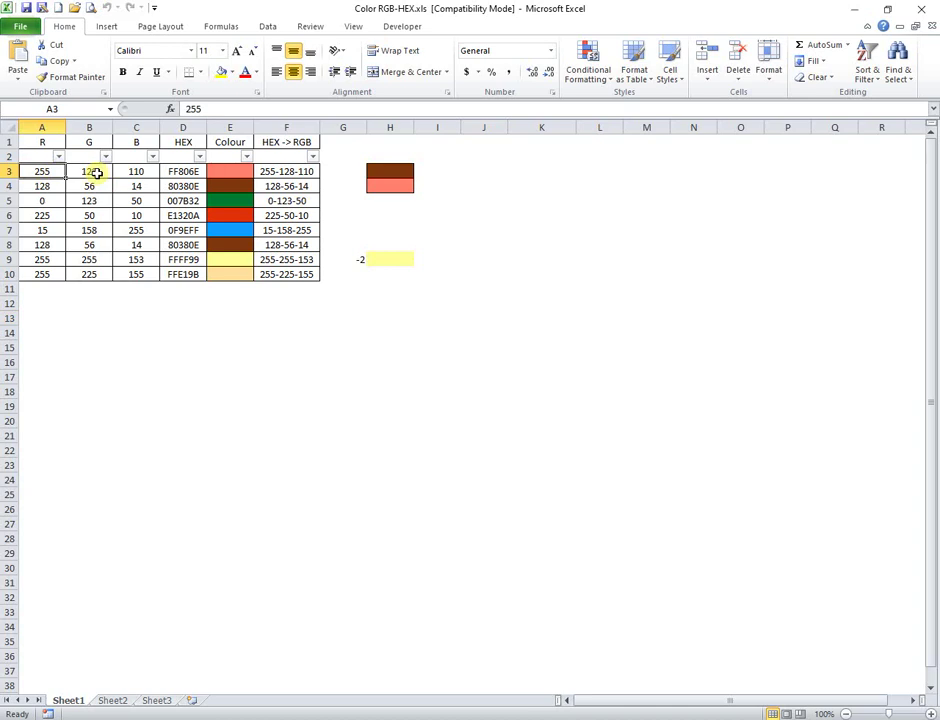
left_click(99, 172)
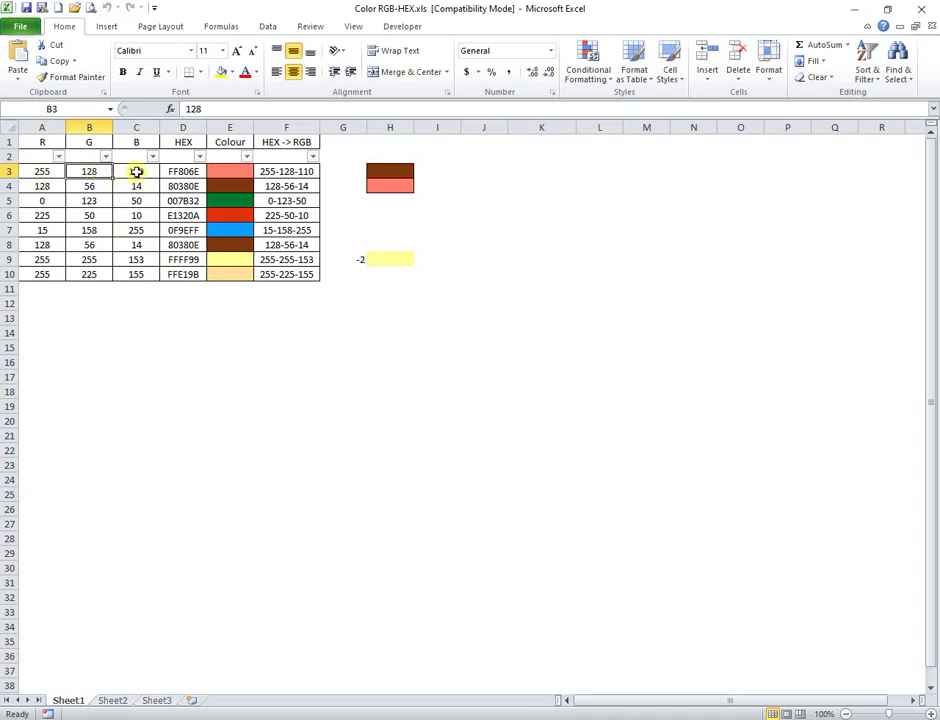
left_click(43, 141)
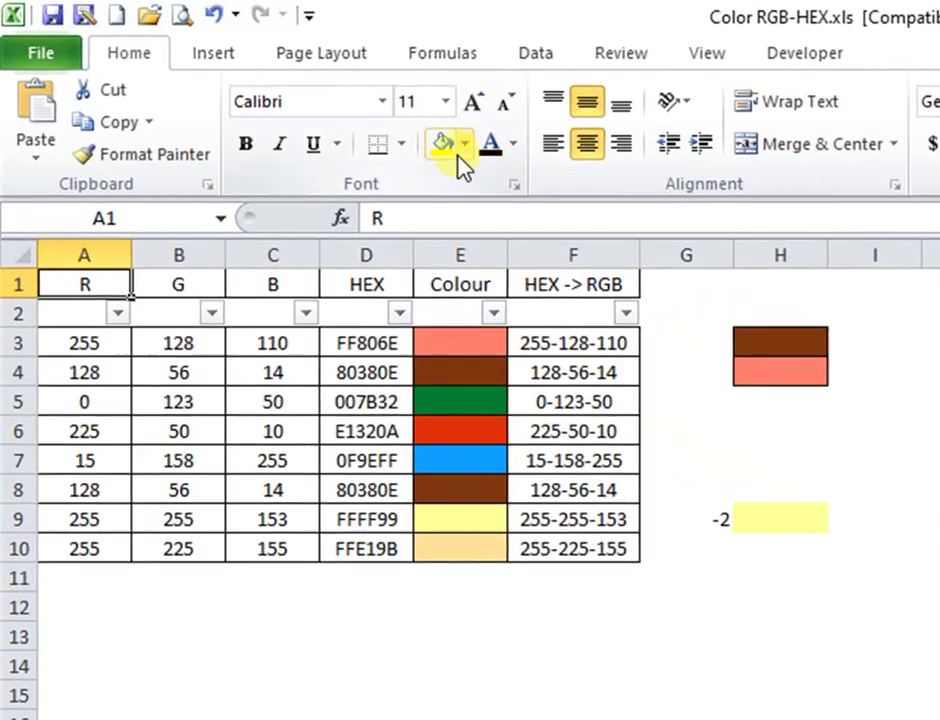
left_click(307, 97)
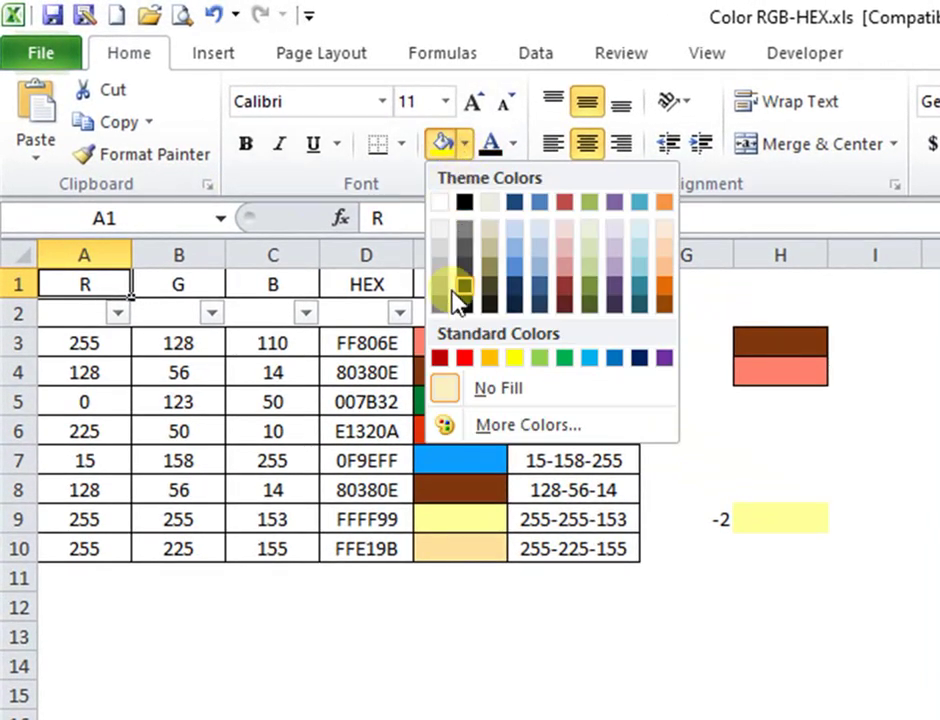
left_click(471, 359)
Fill the G header cell B1 with light green and the B header cell C1 with light blue
left_click(189, 280)
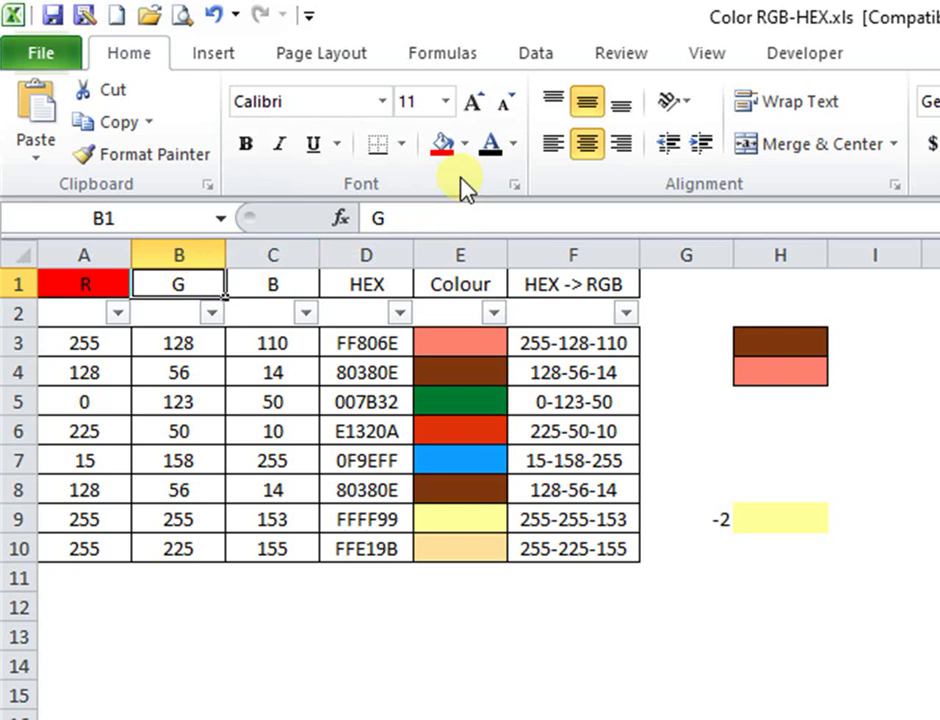
left_click(466, 146)
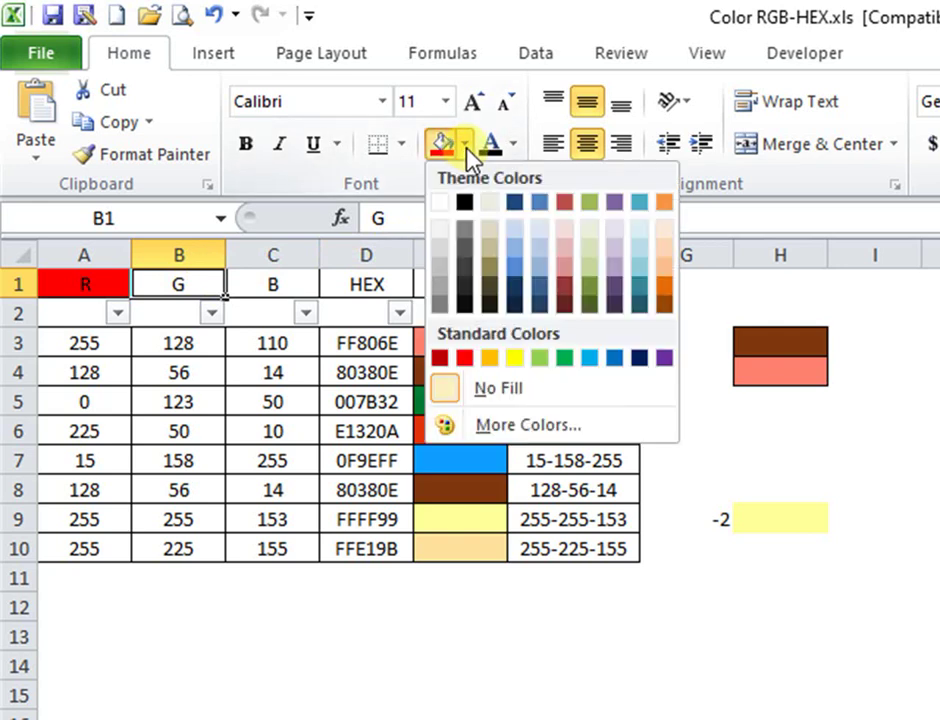
left_click(539, 358)
left_click(266, 284)
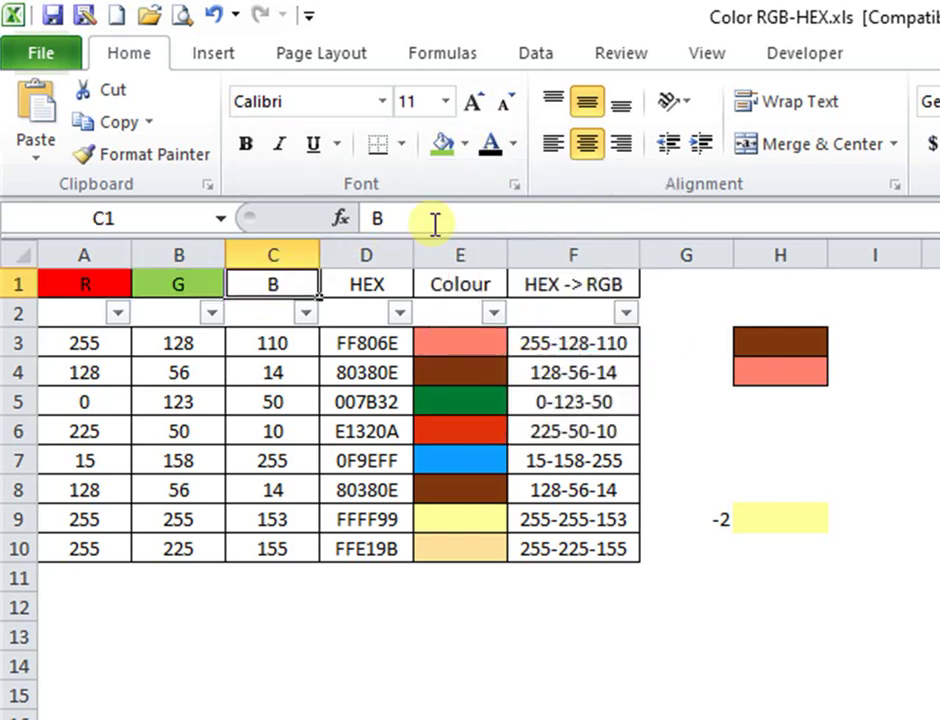
left_click(466, 146)
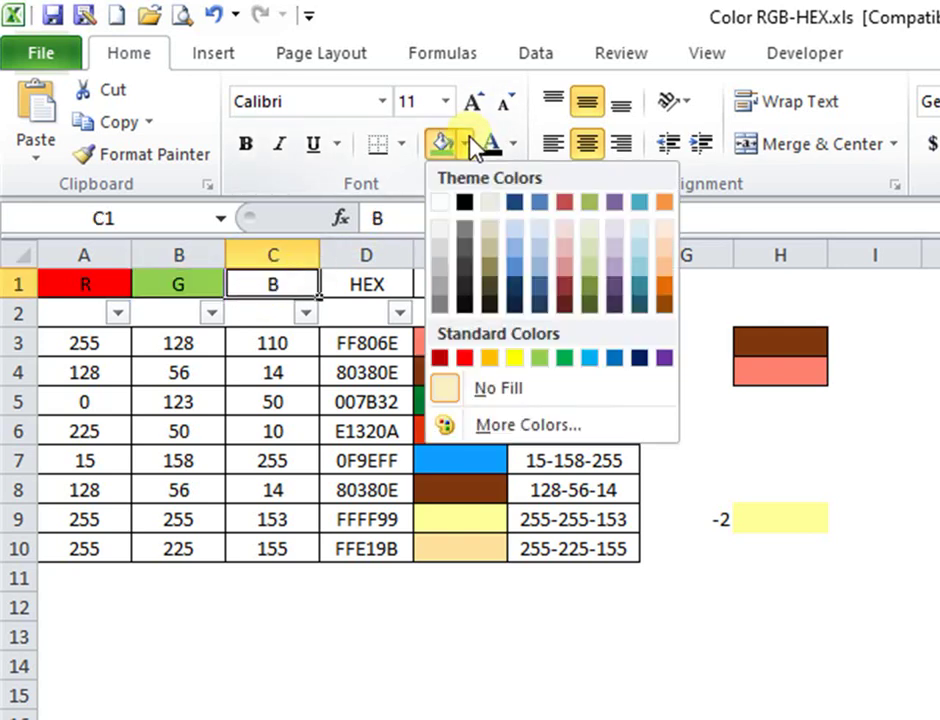
left_click(591, 358)
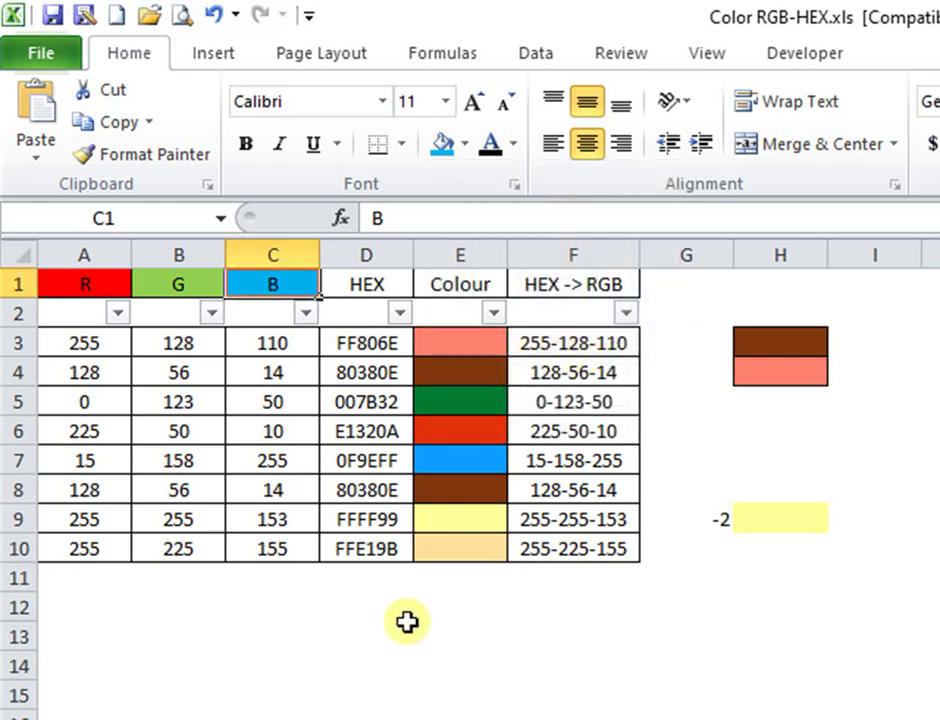
left_click(399, 677)
Enlarge the formula bar and examine the RGB-to-HEX conversion formula in D3 and the adjacent colour cell
left_click(300, 339)
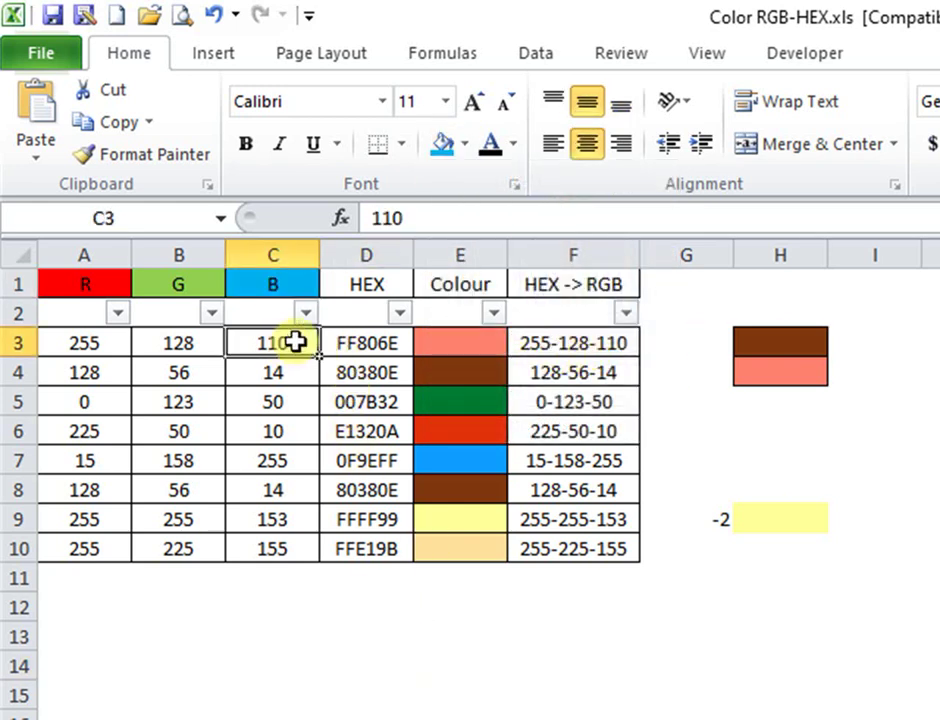
left_click(341, 336)
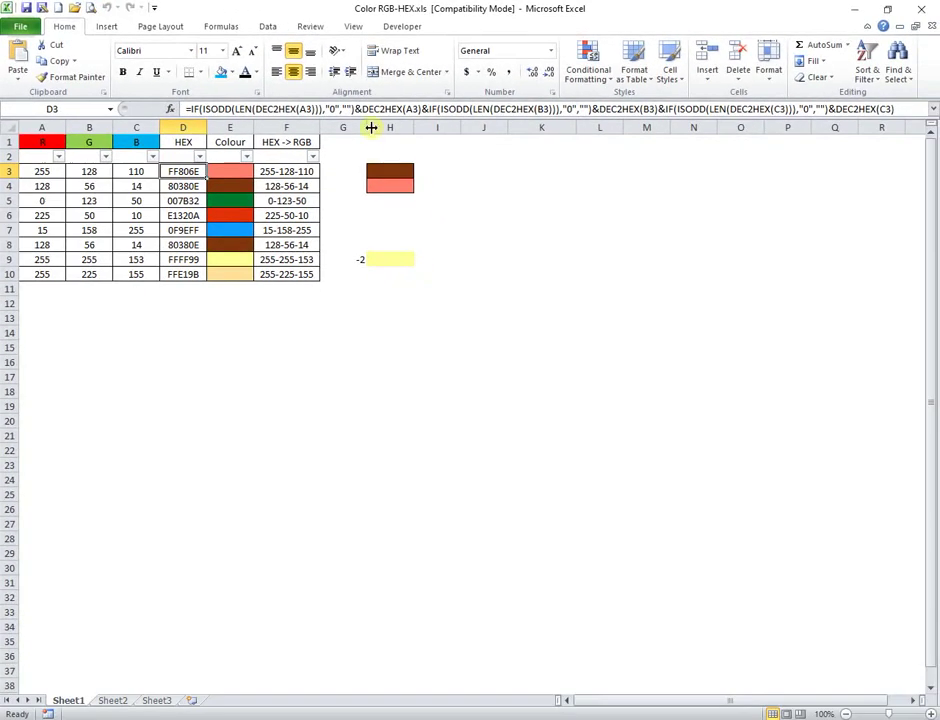
left_click_drag(370, 119, 369, 139)
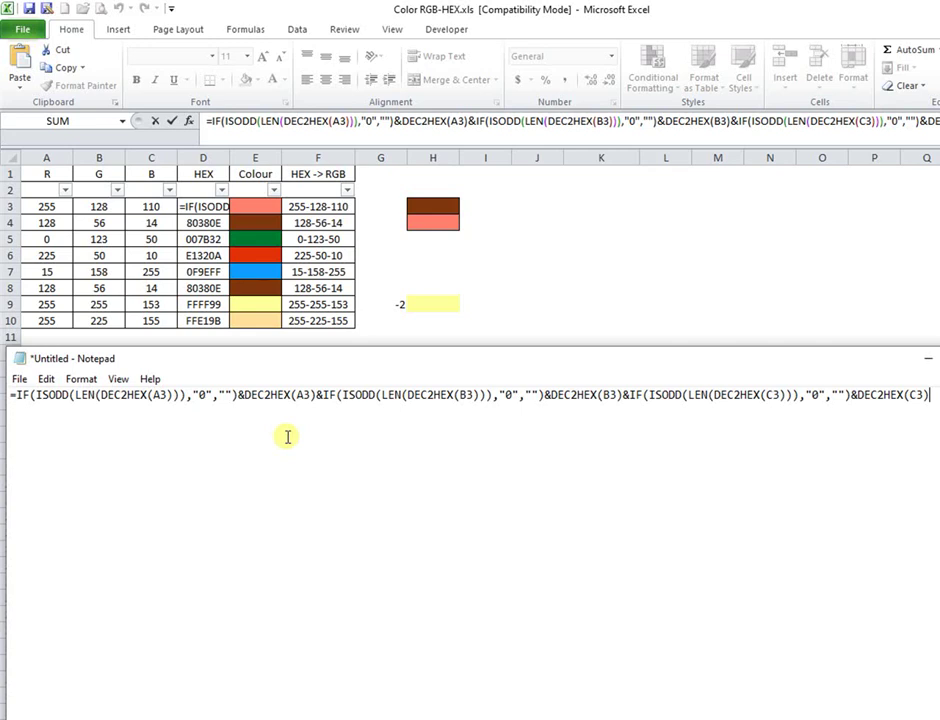
left_click(267, 207)
left_click(267, 207)
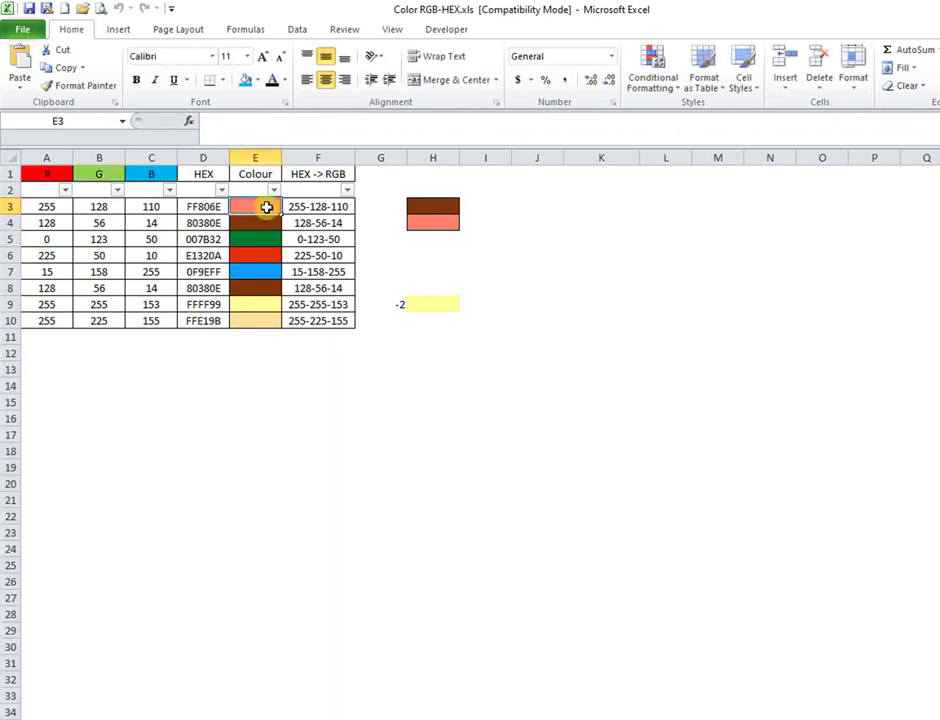
Examine the HEX-to-RGB conversion formula in F3 without altering it
left_click(308, 206)
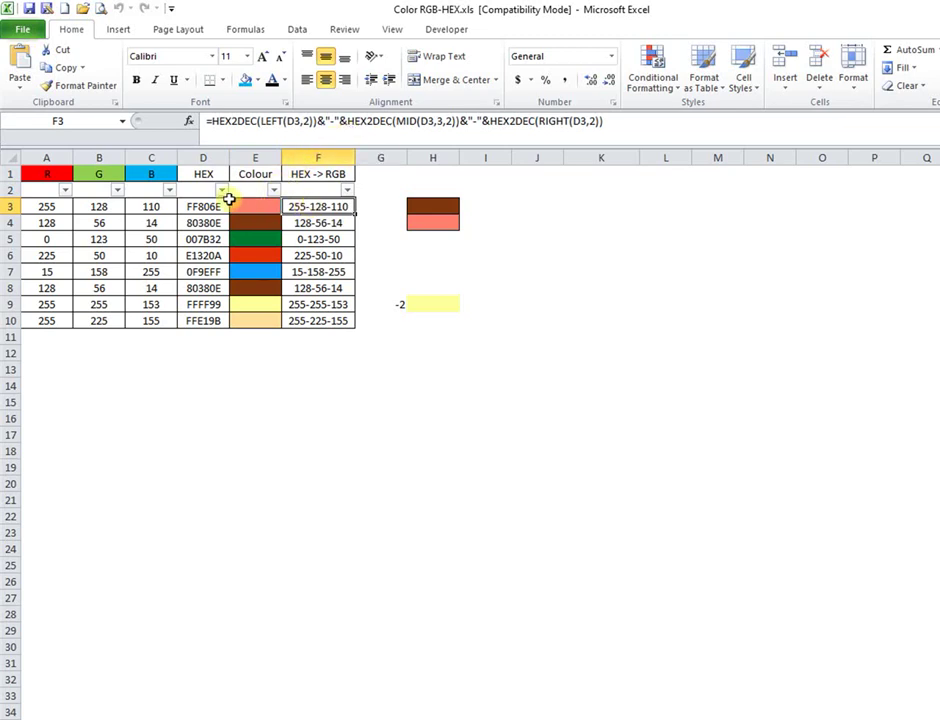
left_click(592, 121)
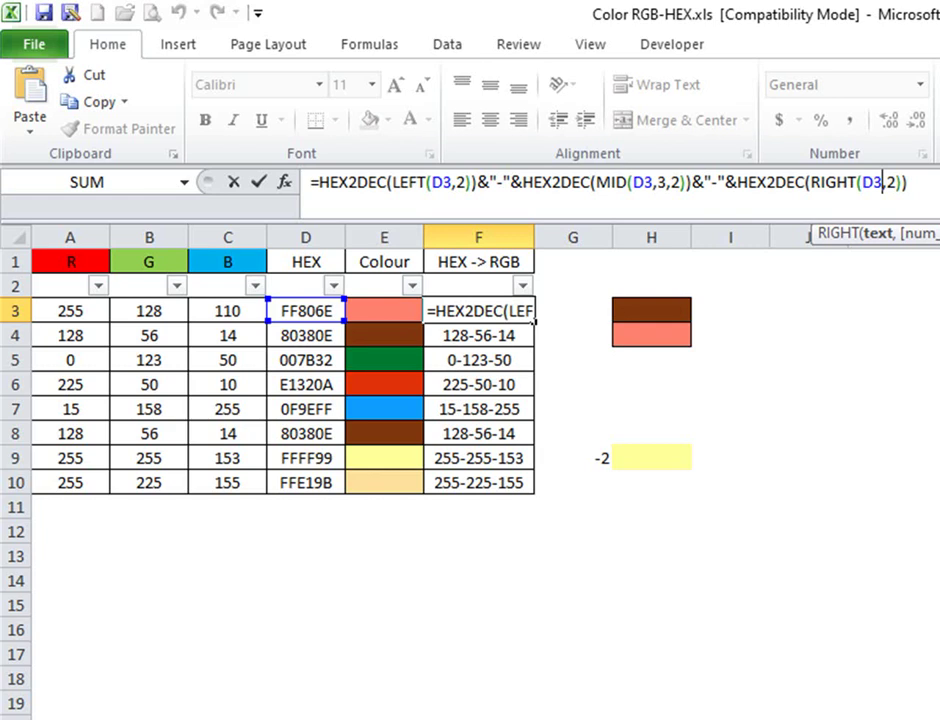
key("ctrl+Return")
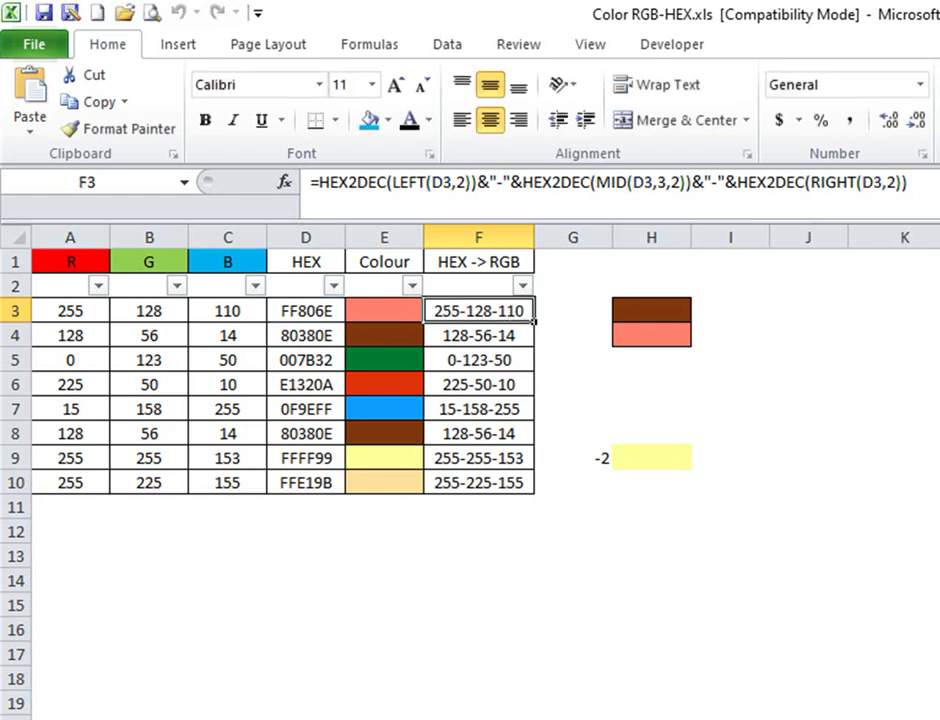
Test the conditional colouring of H9 by entering 0, 2 and finally -2 in G9
left_click(656, 457)
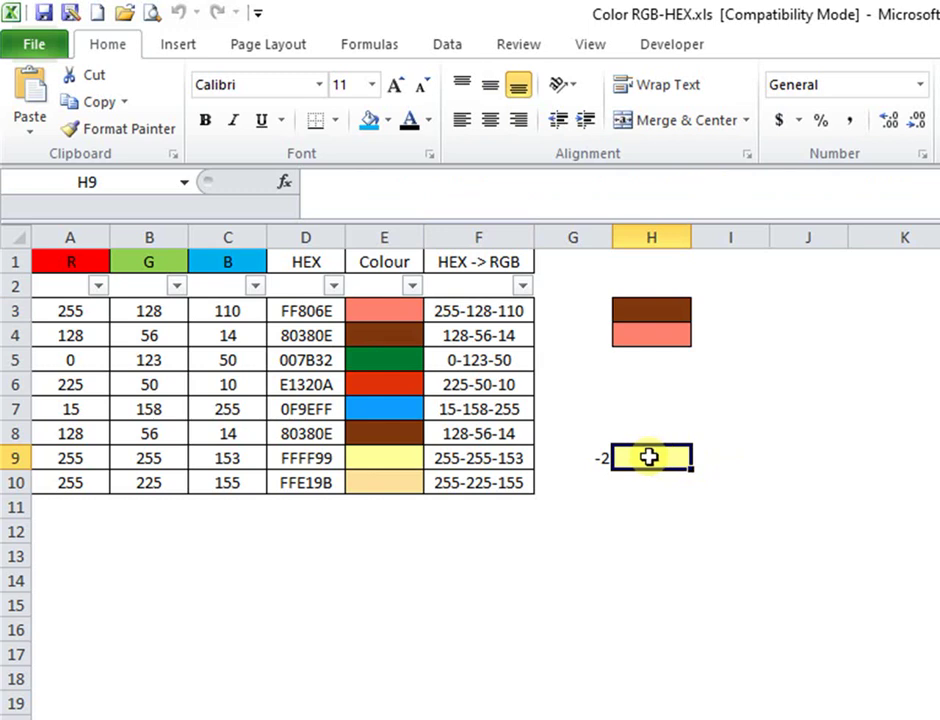
left_click(577, 458)
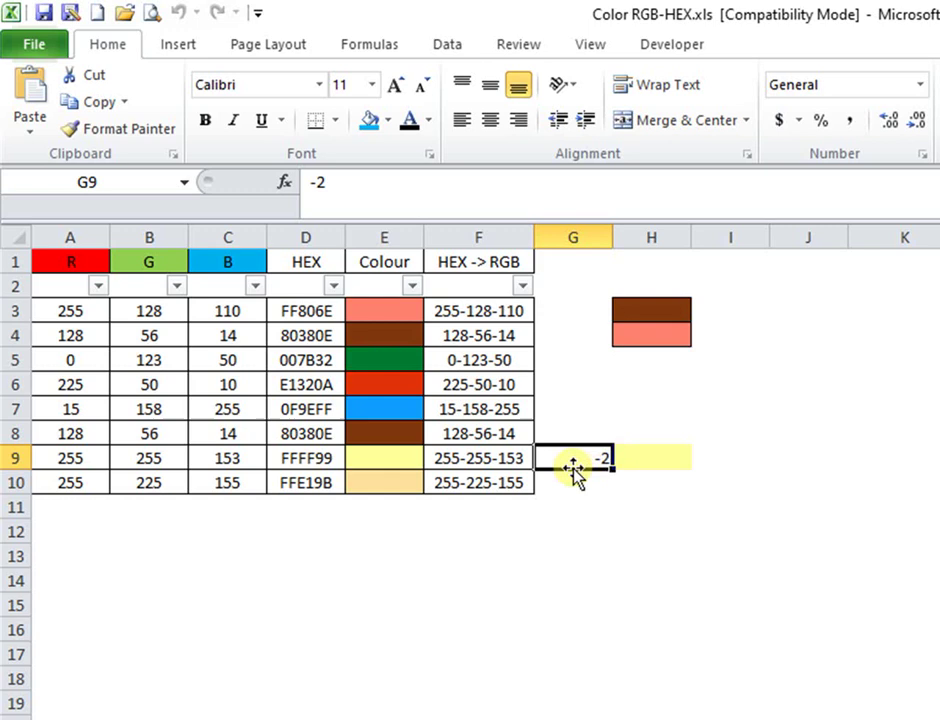
type("0")
key("Return")
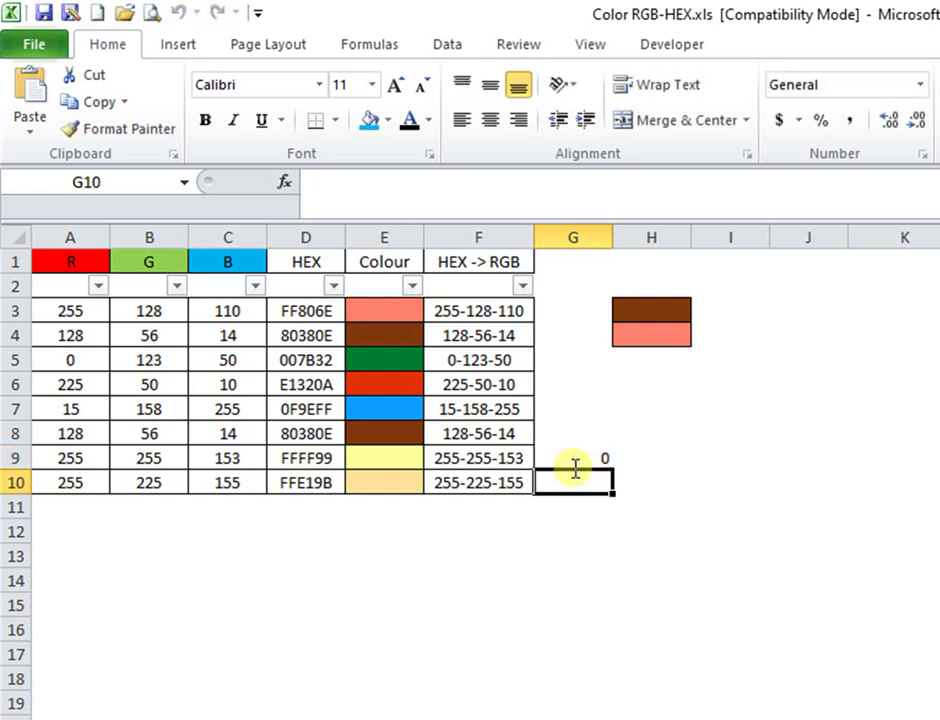
left_click(576, 467)
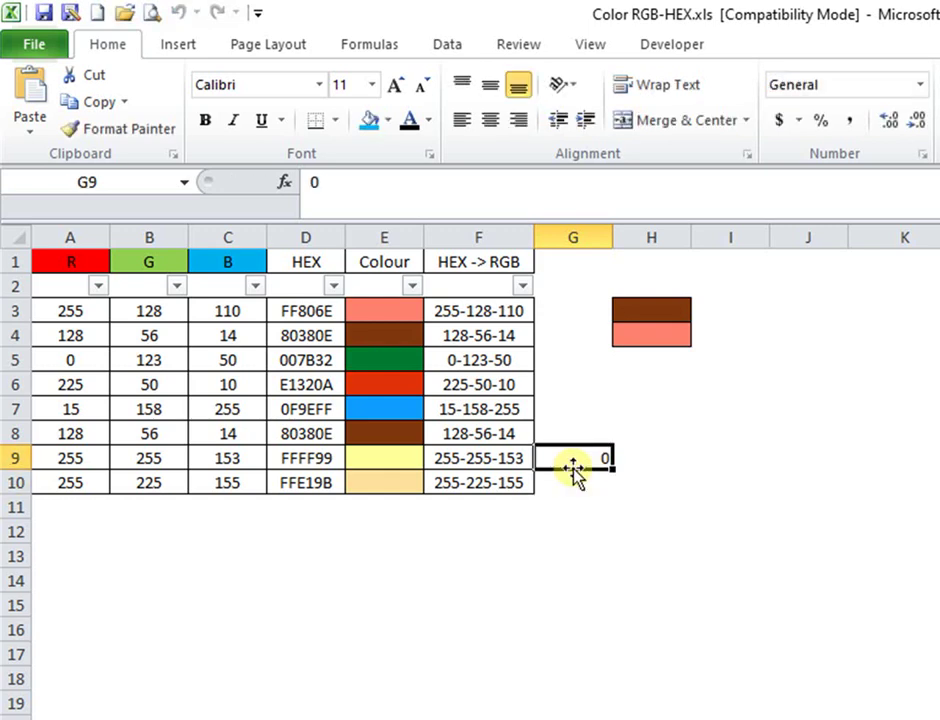
type("2")
key("Return")
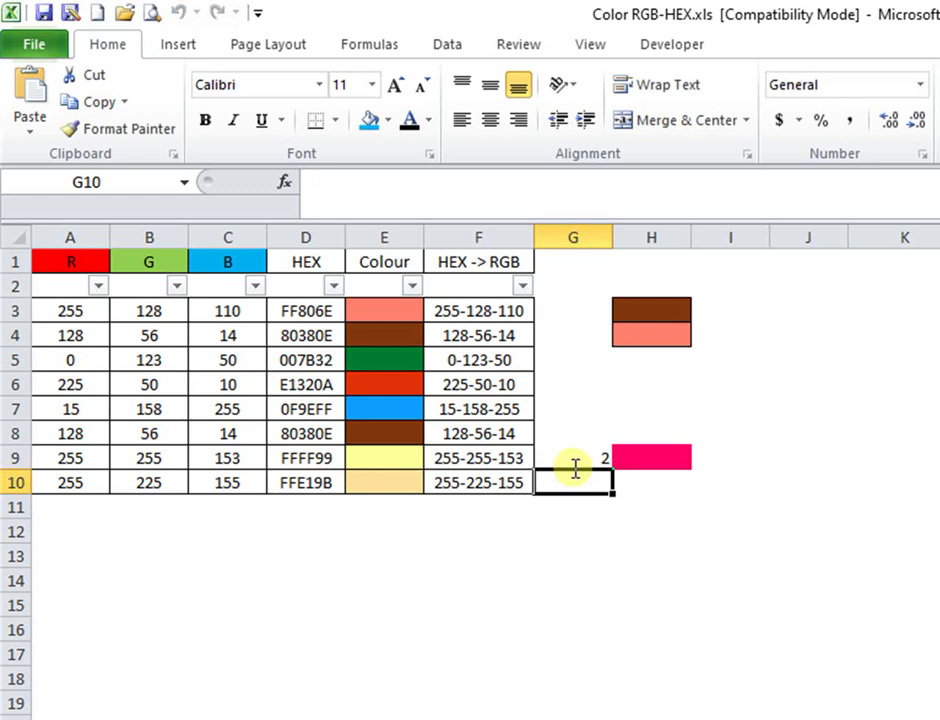
left_click(576, 467)
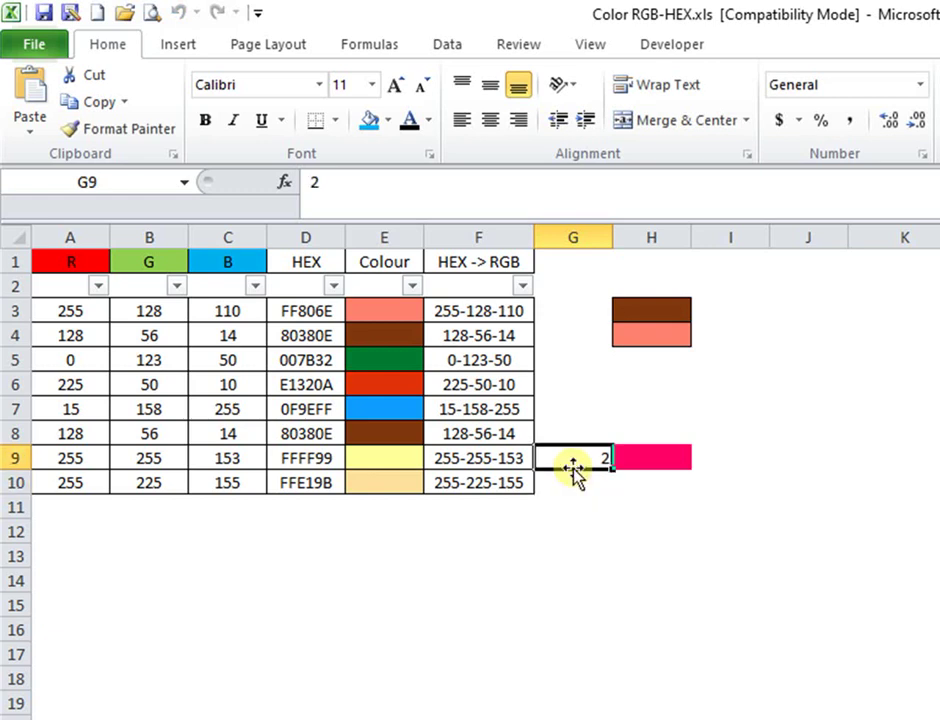
type("-2")
key("Return")
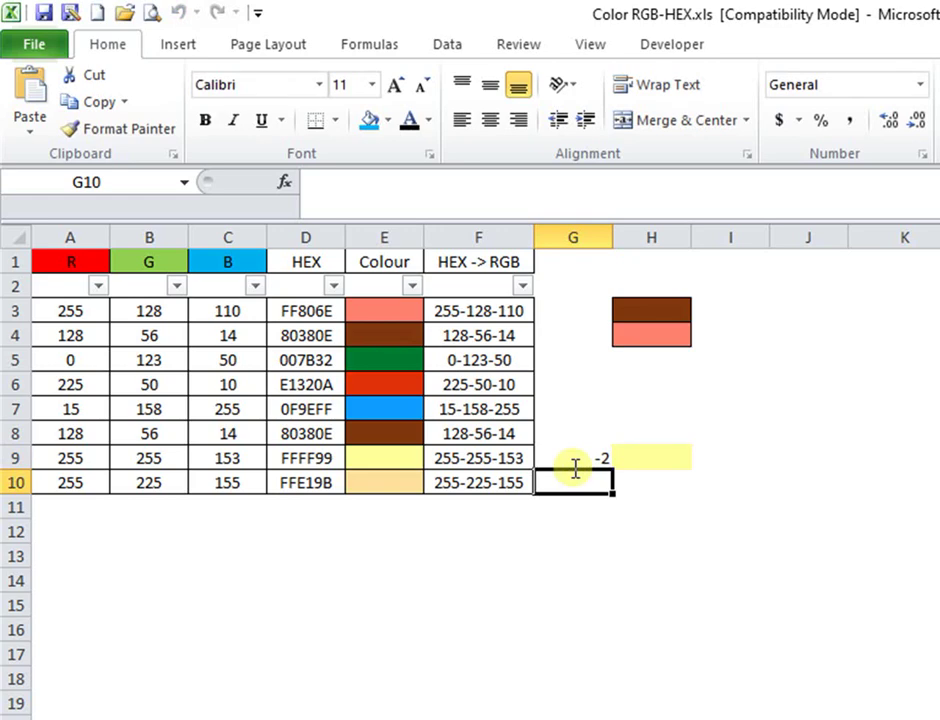
Examine the three conditional formatting rules applied to H9 and leave them as they are
left_click(594, 458)
left_click(651, 458)
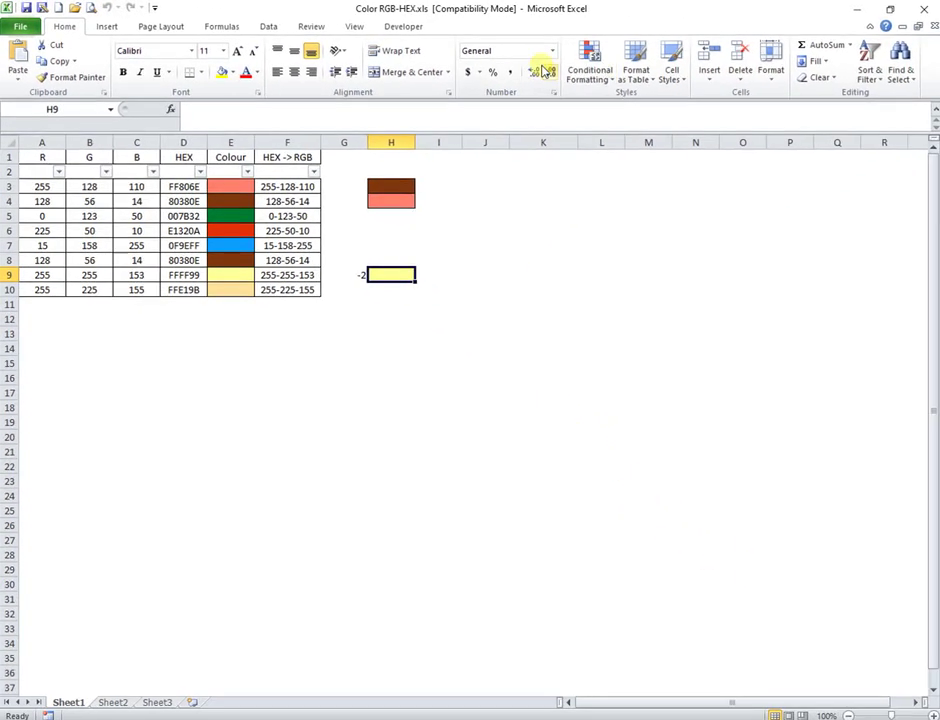
left_click(588, 68)
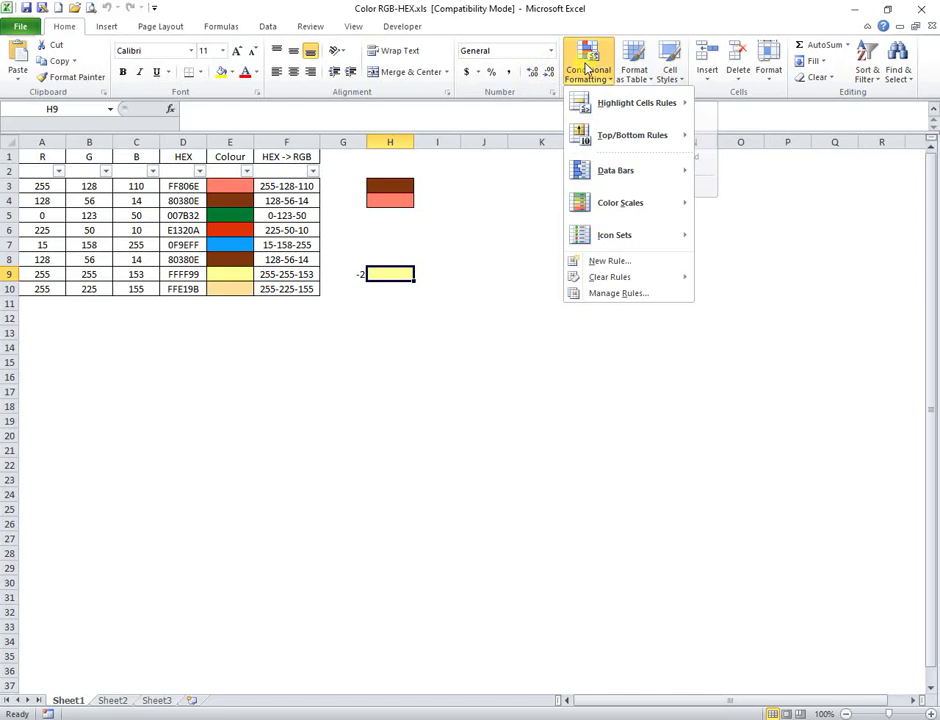
left_click(649, 295)
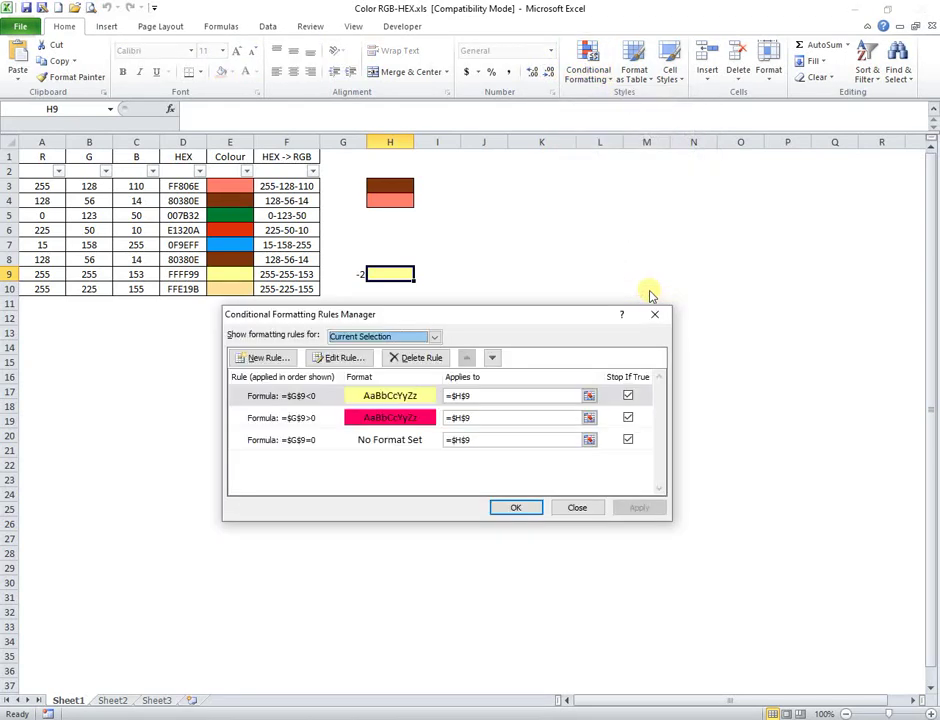
left_click(285, 398)
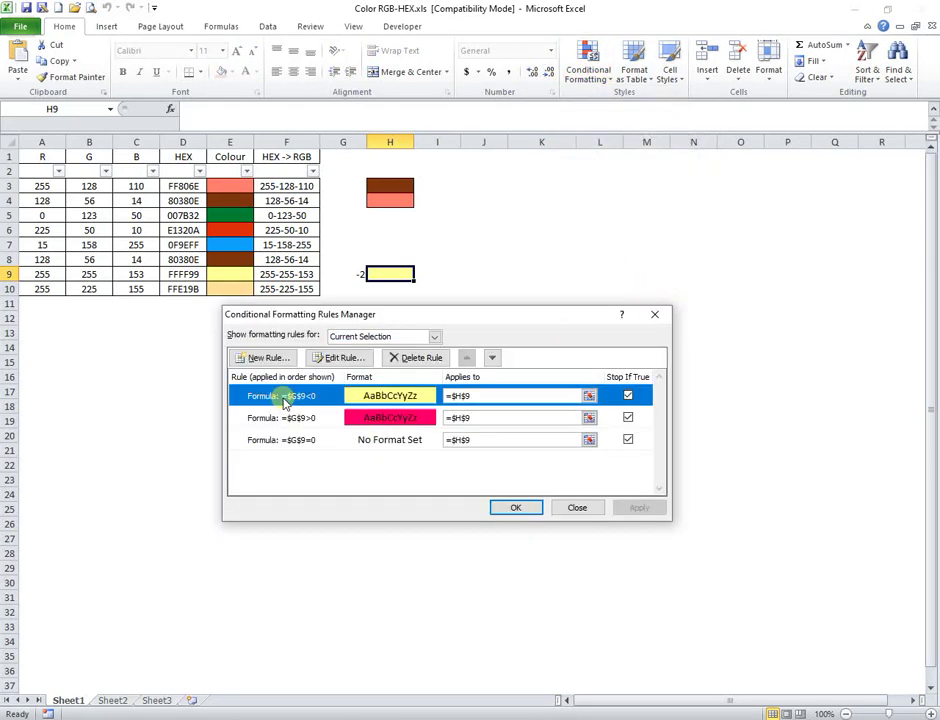
left_click(287, 419)
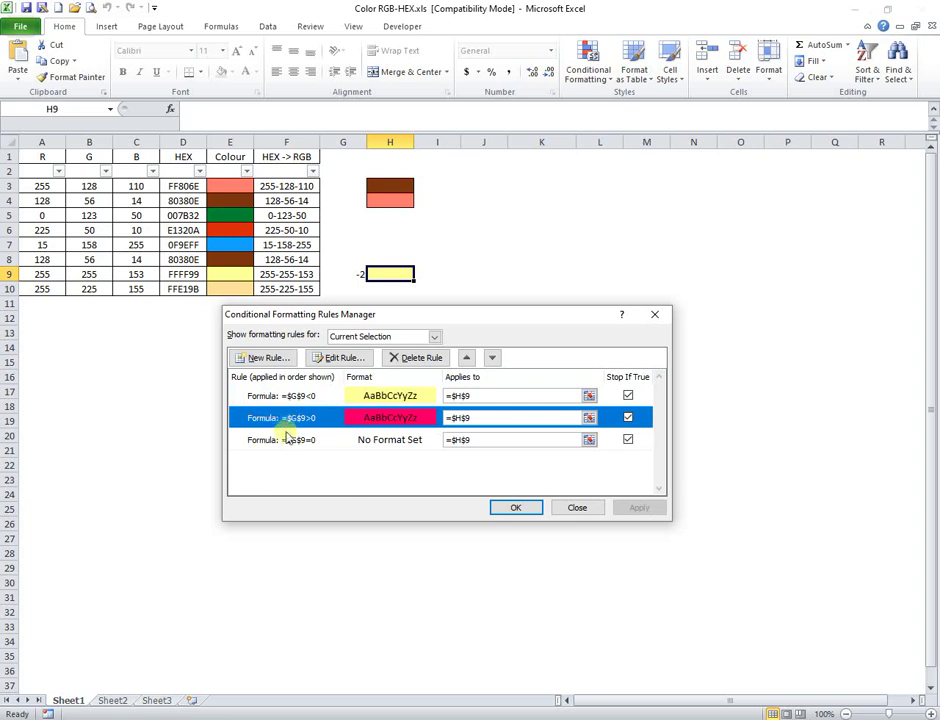
left_click(287, 441)
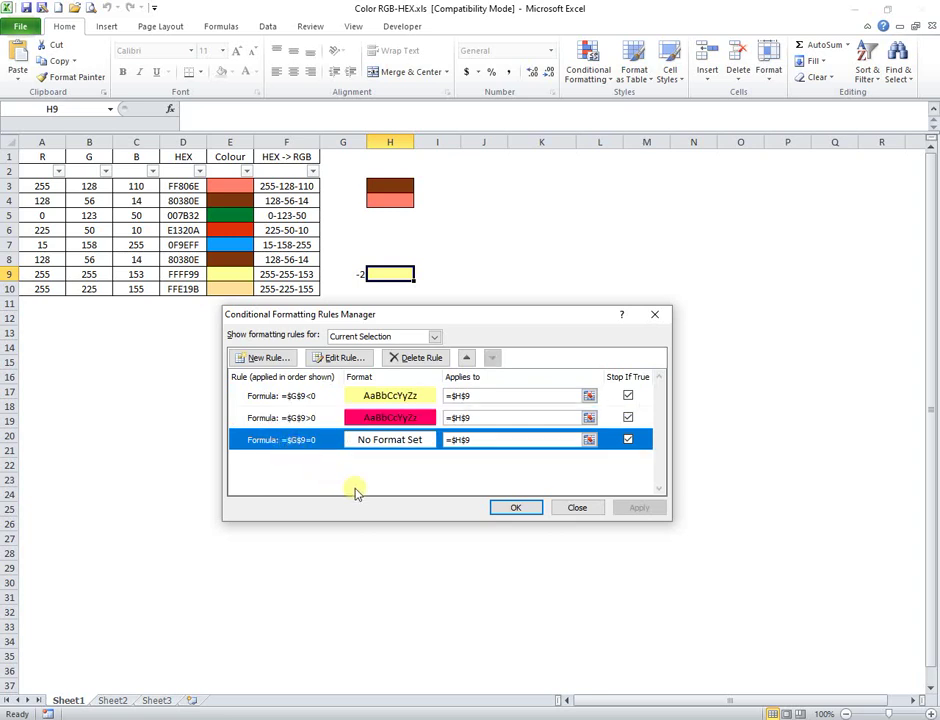
left_click(518, 509)
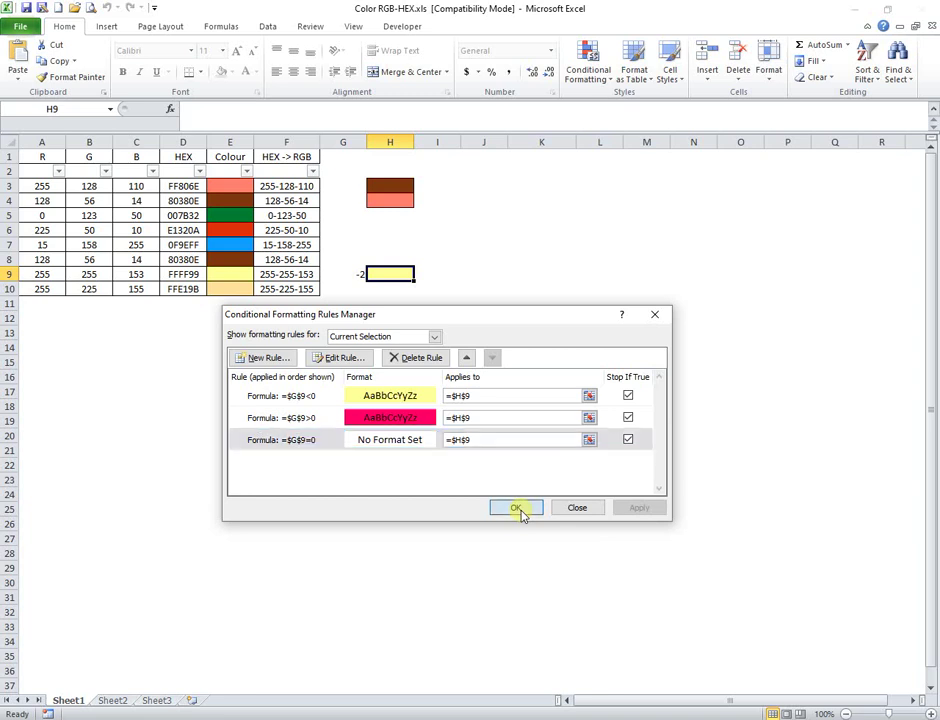
Set the R value in A5 to 100 to test the row's colour update
left_click(38, 215)
type("100")
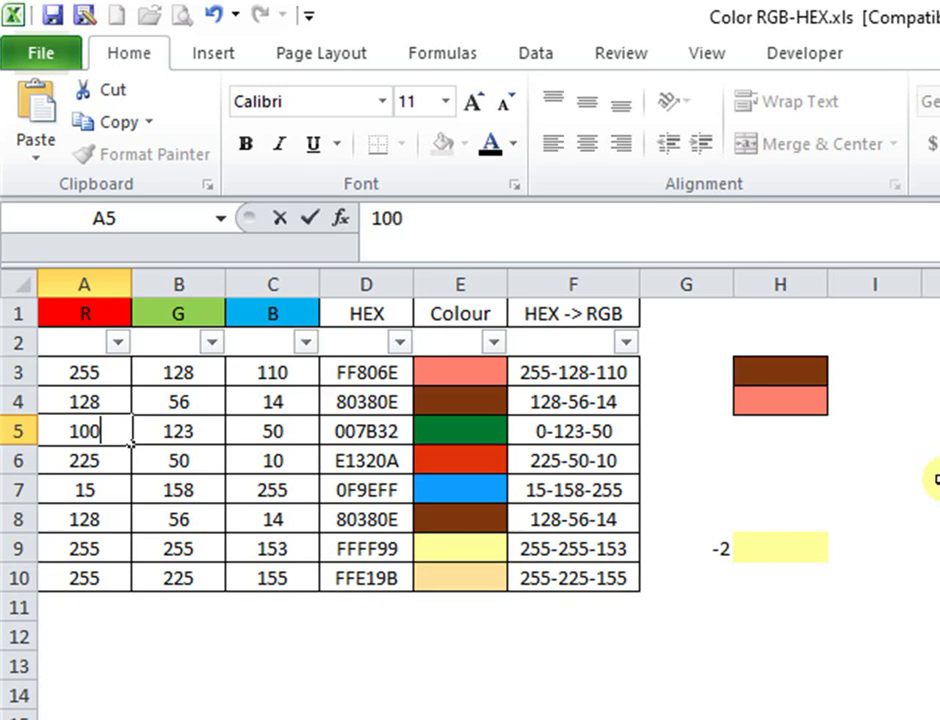
key("ctrl+Return")
key("Return")
key("Up")
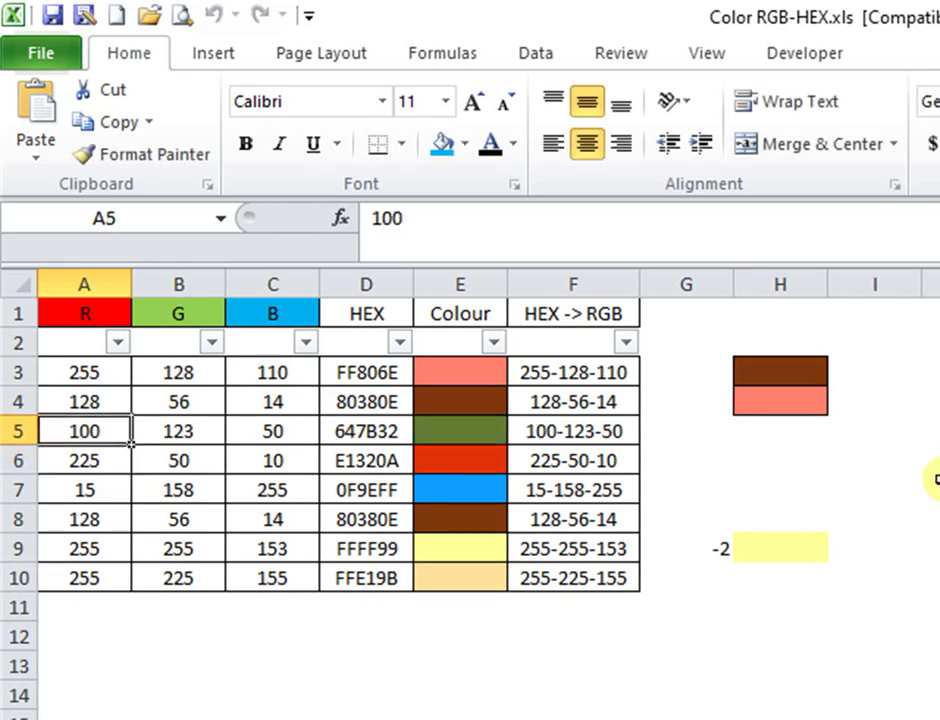
Set the R value in A5 to 57
type("5")
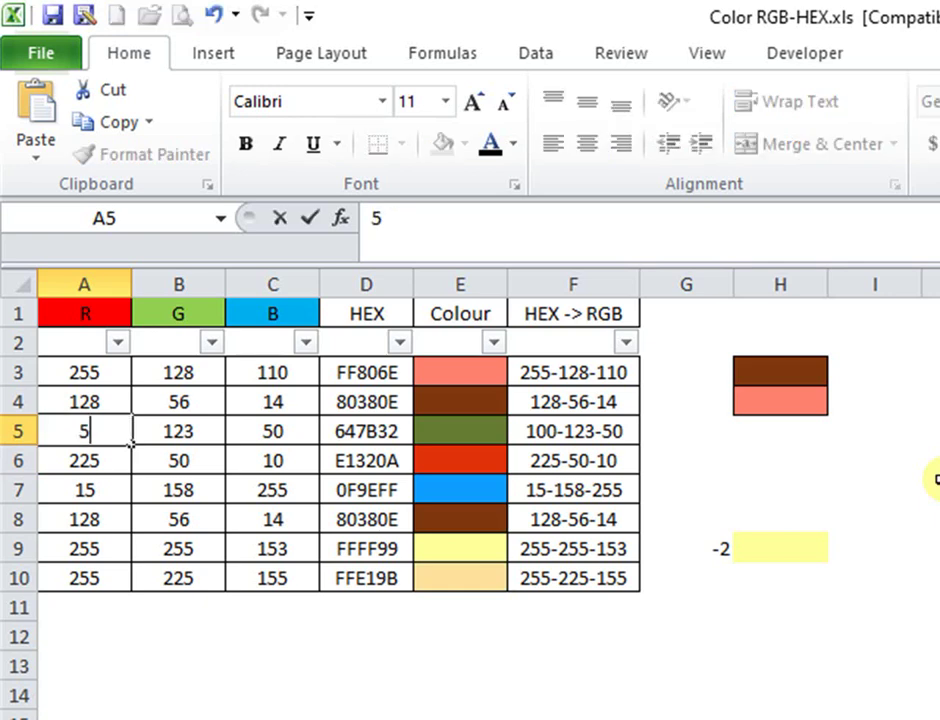
type("7")
key("Return")
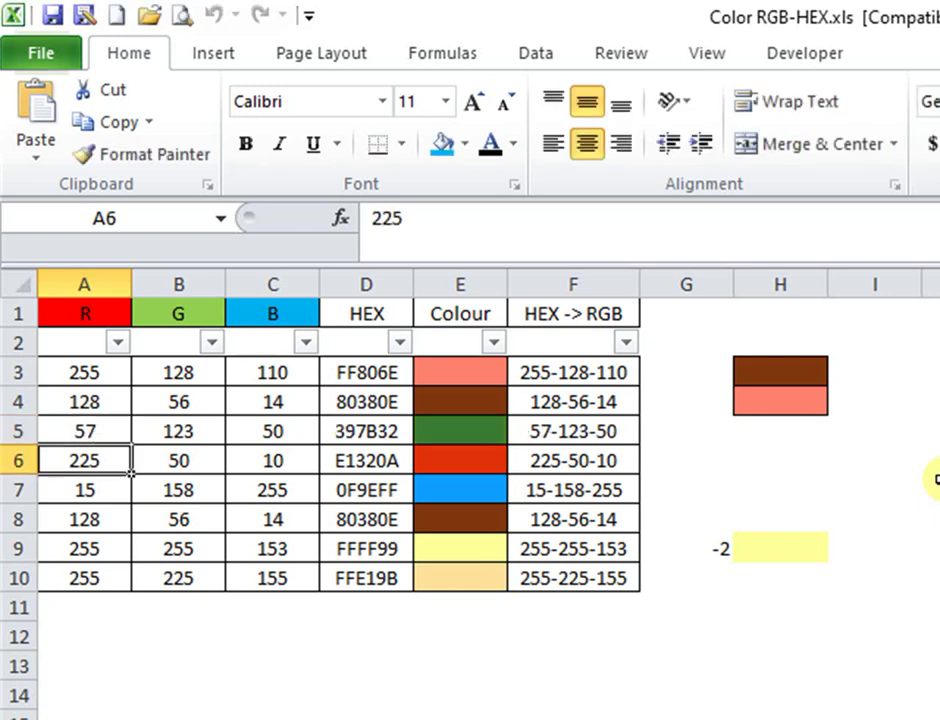
Set the G value in B5 to 200 to test the row's colour update
key("Up")
key("Right")
type("200")
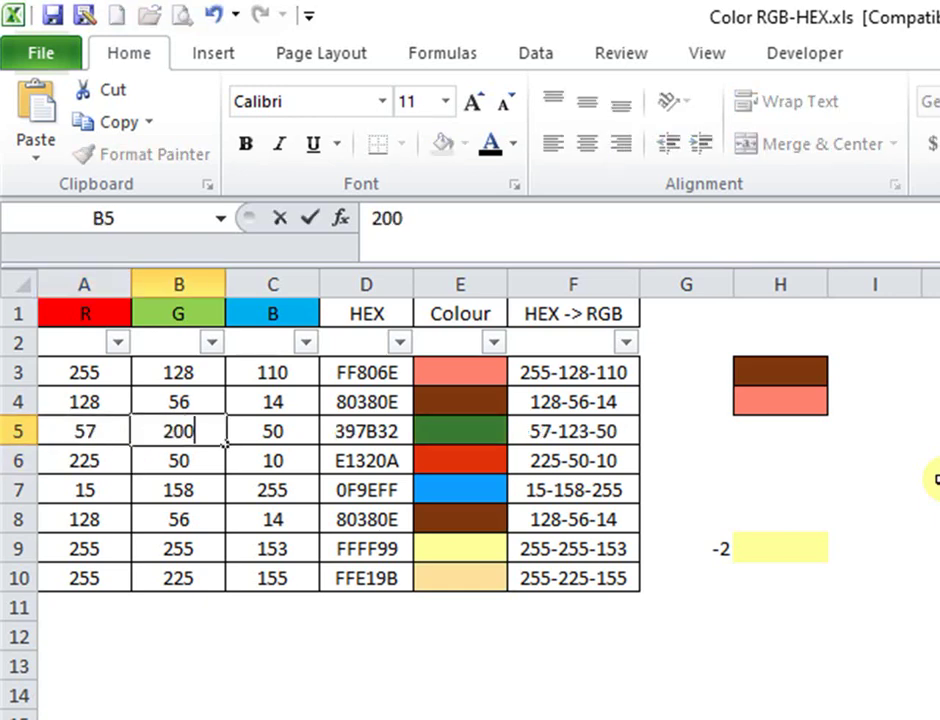
key("Return")
key("Up")
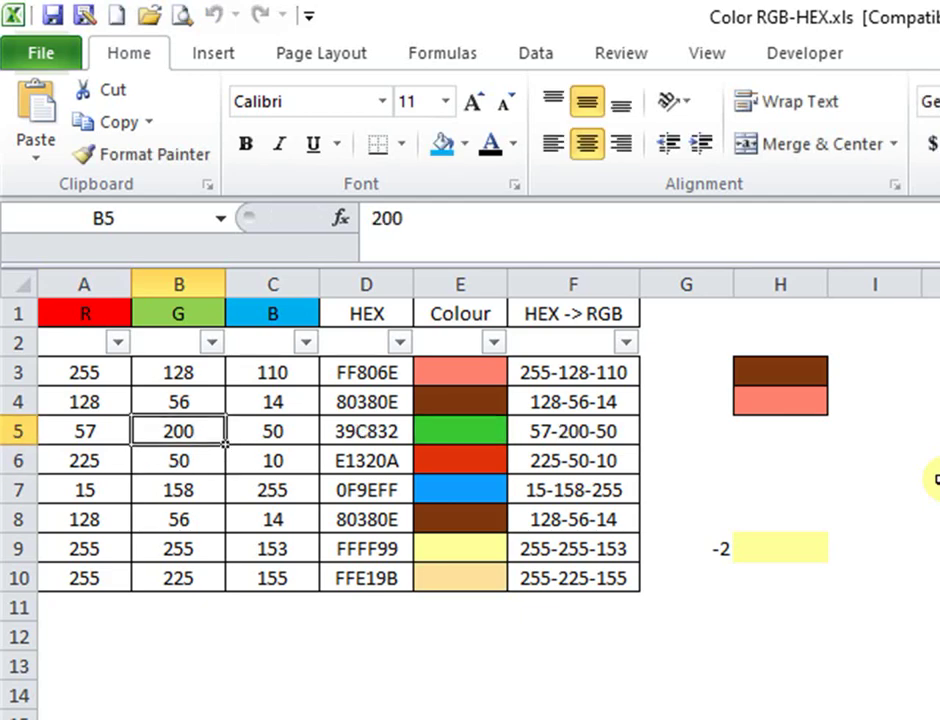
Set the B values to 100 in C5 and 200 in C6
key("Right")
type("100")
key("Return")
type("200")
key("Return")
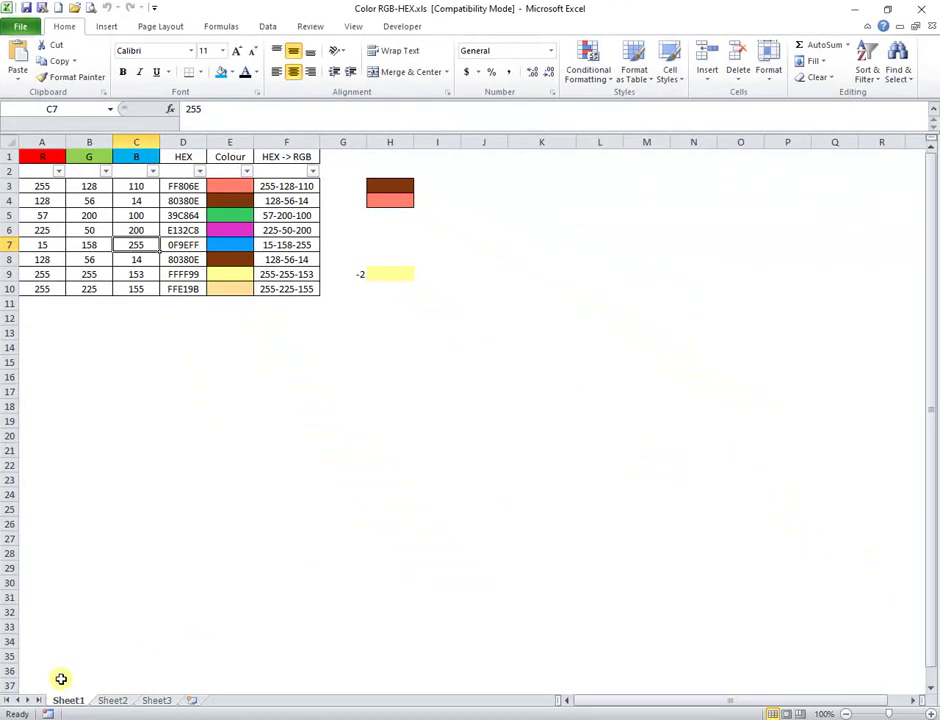
Open Sheet1's code and examine the Worksheet_Change event that calls ColourCells
right_click(72, 699)
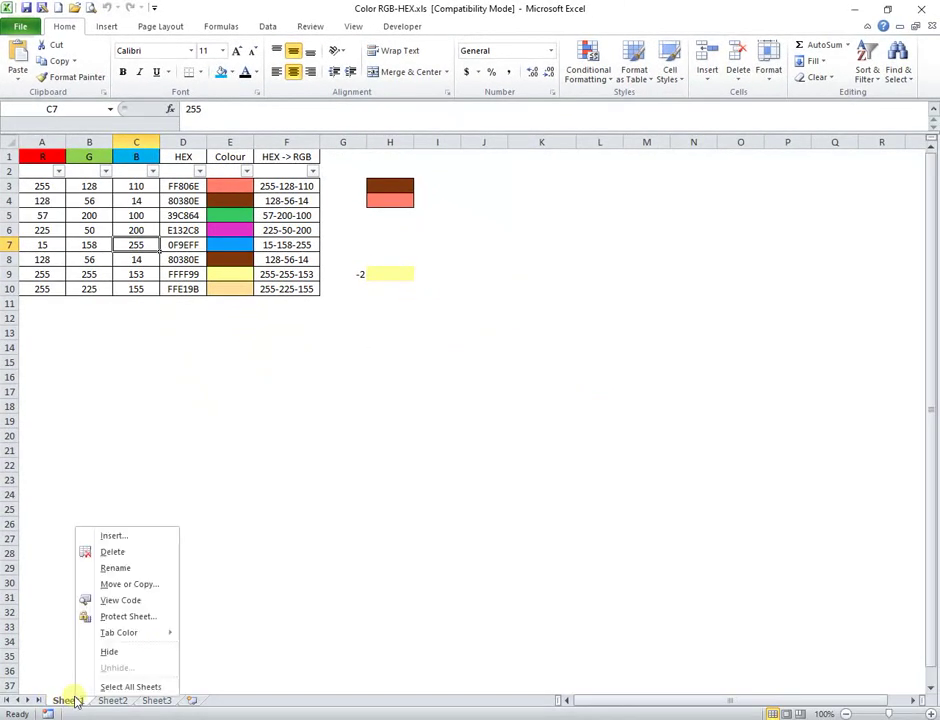
left_click(88, 599)
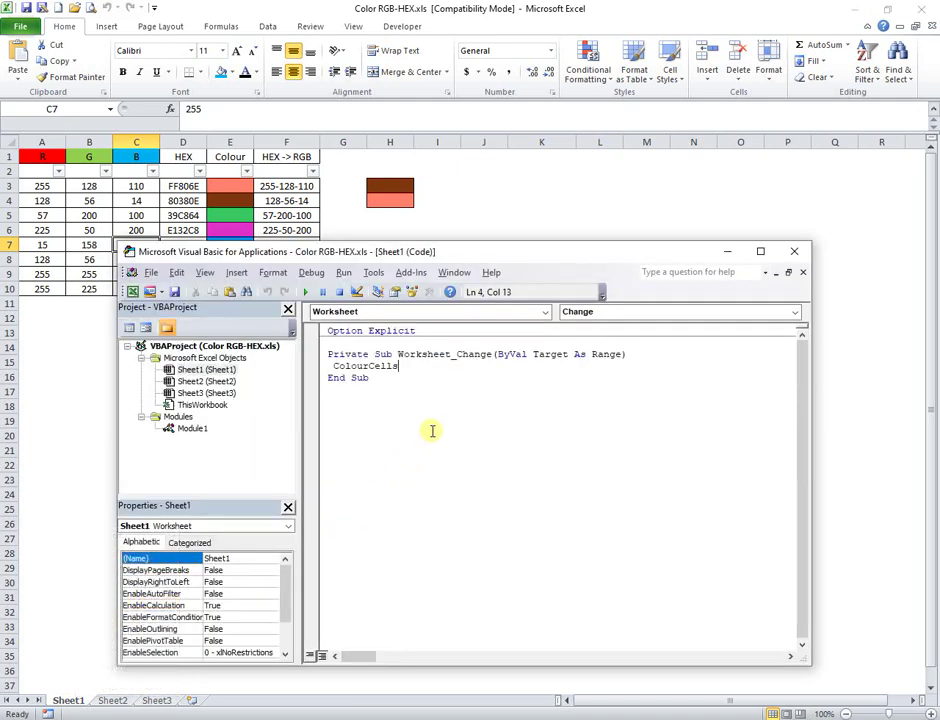
left_click(194, 370)
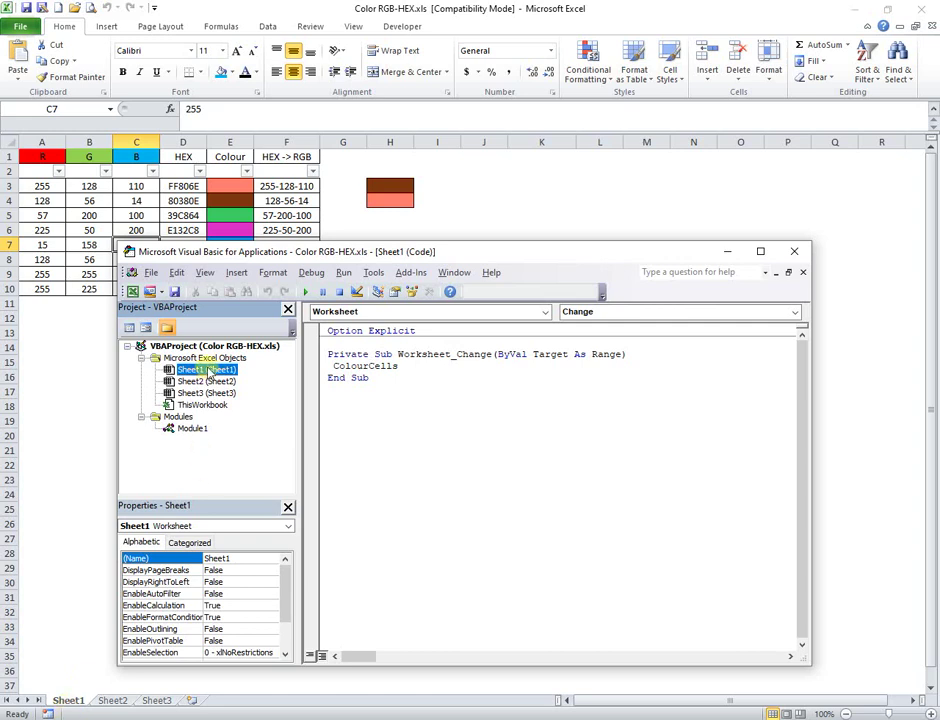
left_click(403, 367)
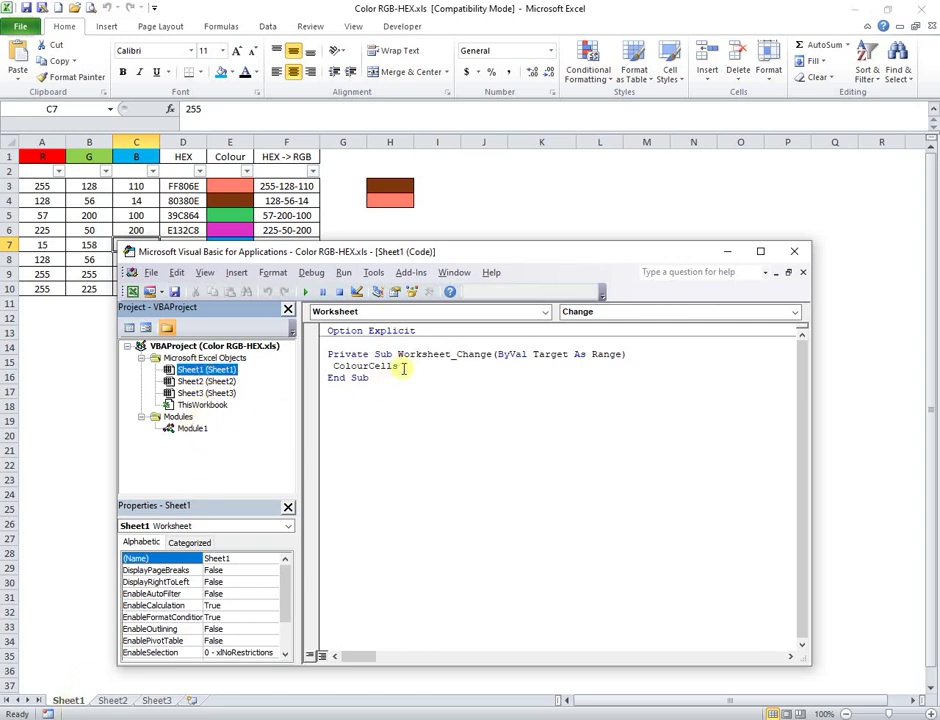
Open Module1's code and examine the ColourCells macro that fills column E from the RGB values
left_click(191, 431)
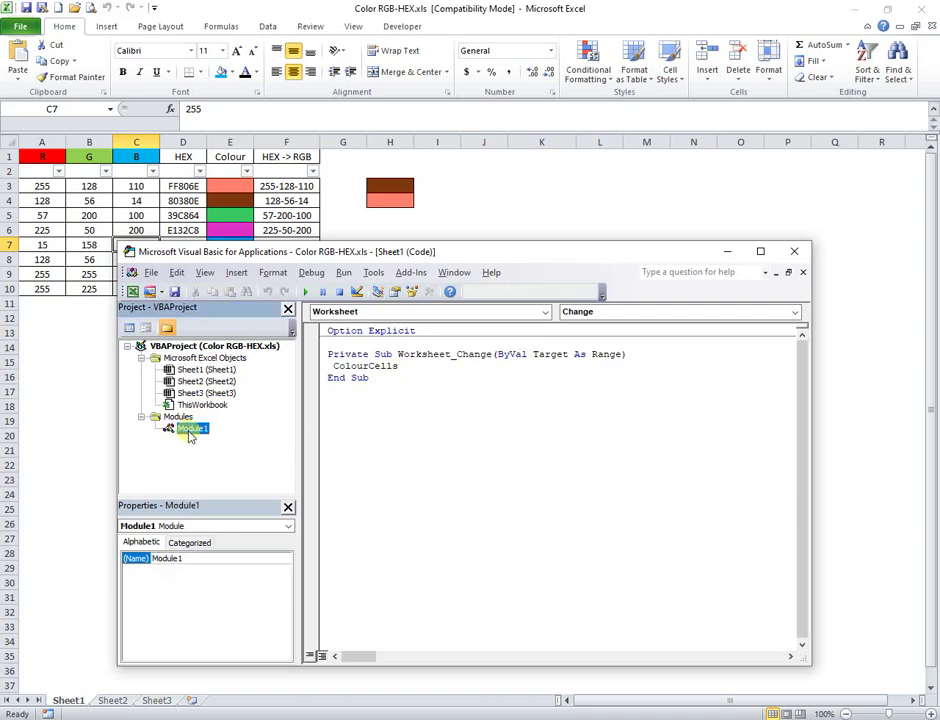
double_click(191, 431)
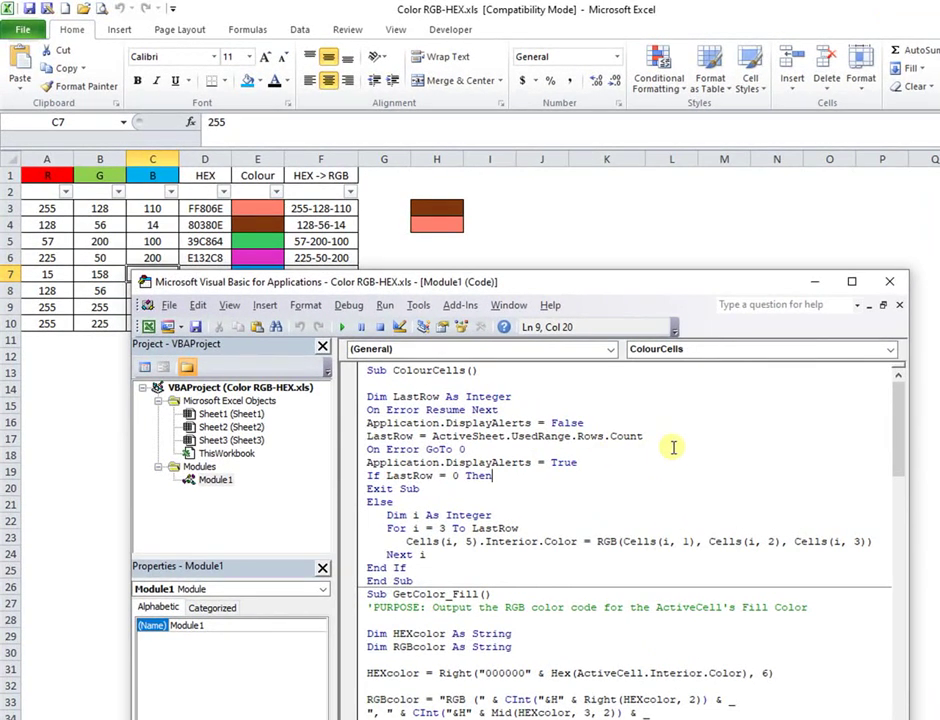
left_click(685, 461)
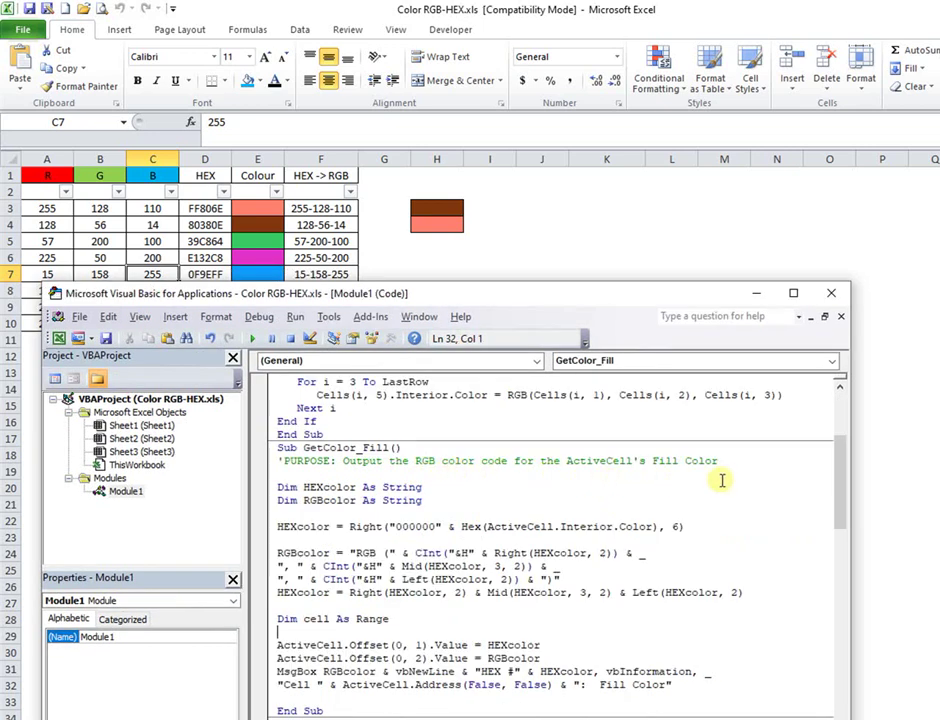
Run the GetColor_Fill macro on H3 to write its HEX and RGB codes beside it, and dismiss the message
left_click(430, 208)
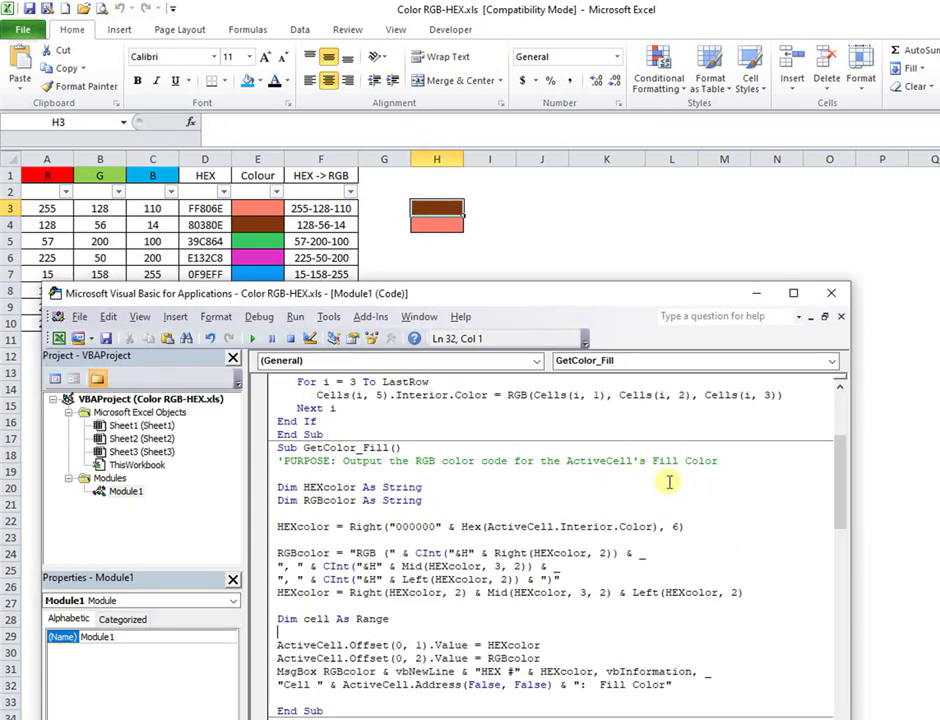
left_click(636, 486)
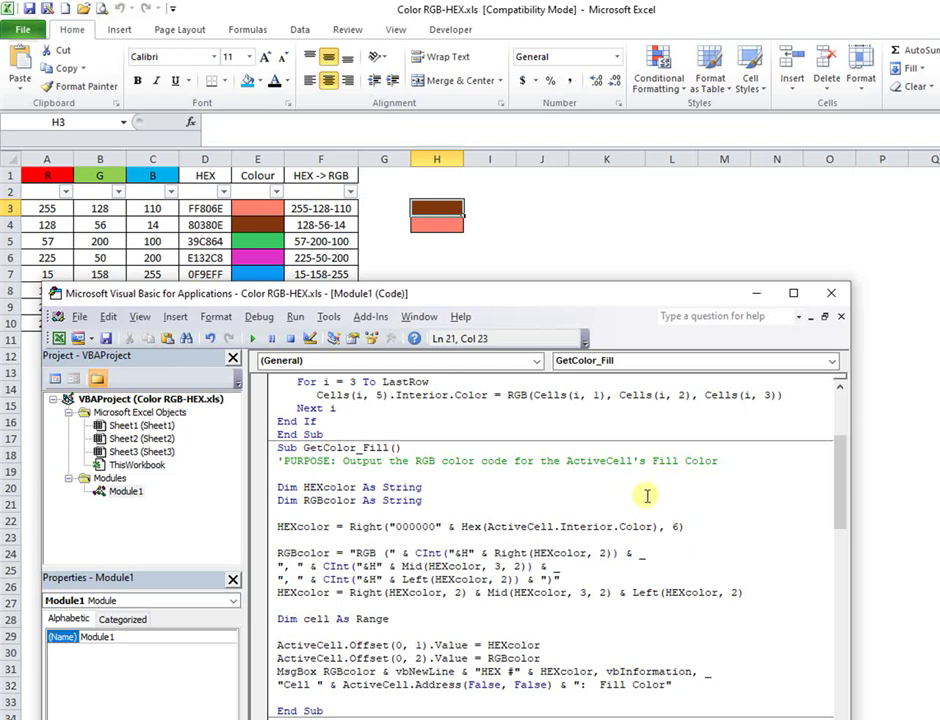
left_click(251, 340)
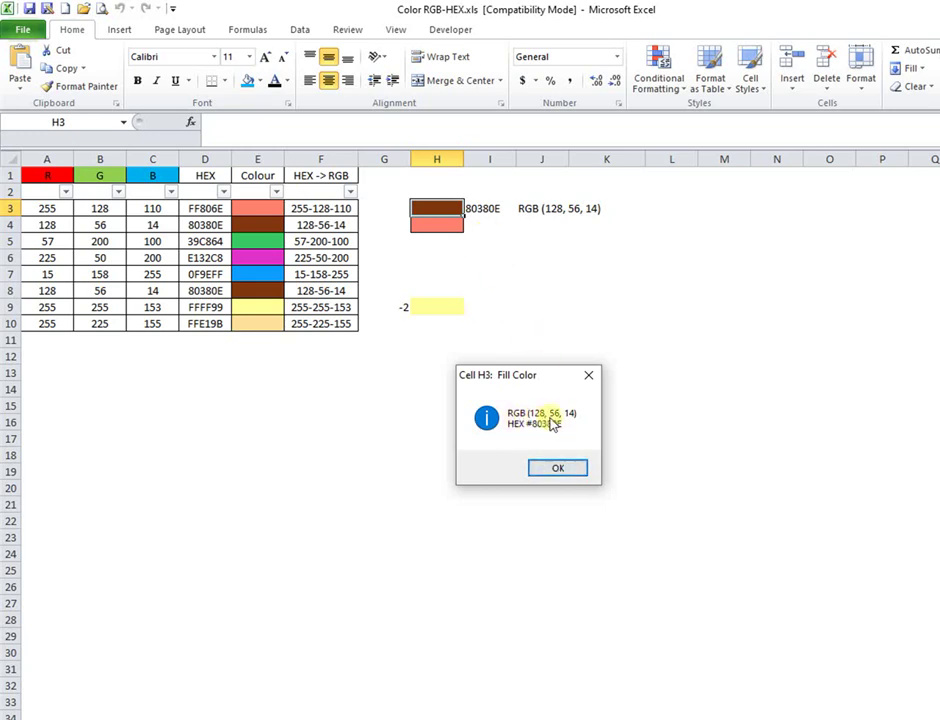
left_click(557, 468)
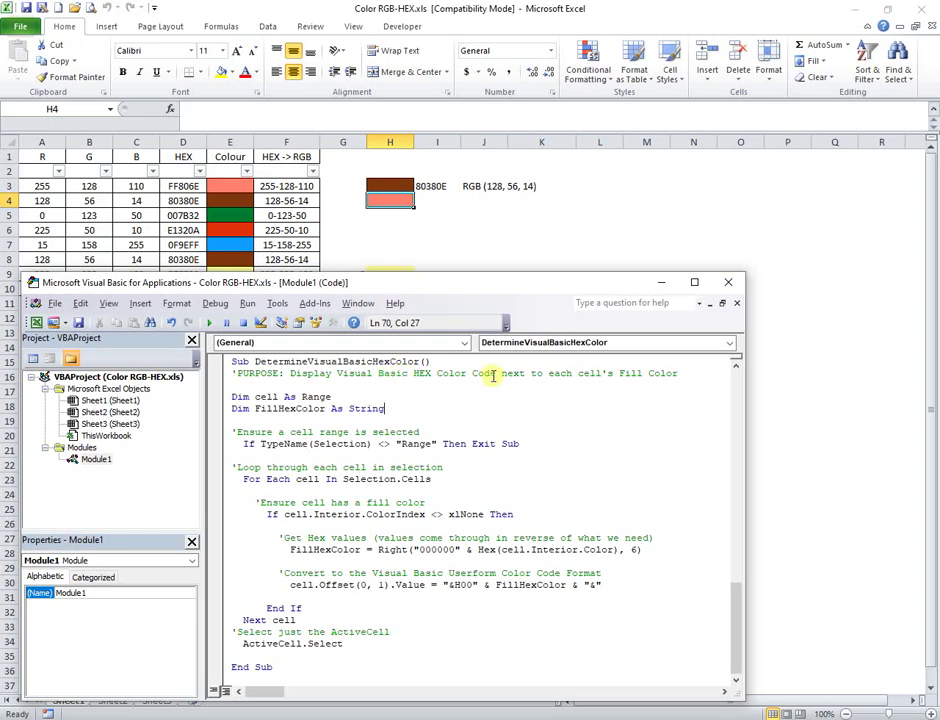
Run the DetermineVisualBasicHexColor macro on H4 to write its Visual Basic colour code in the adjacent cell
left_click(529, 398)
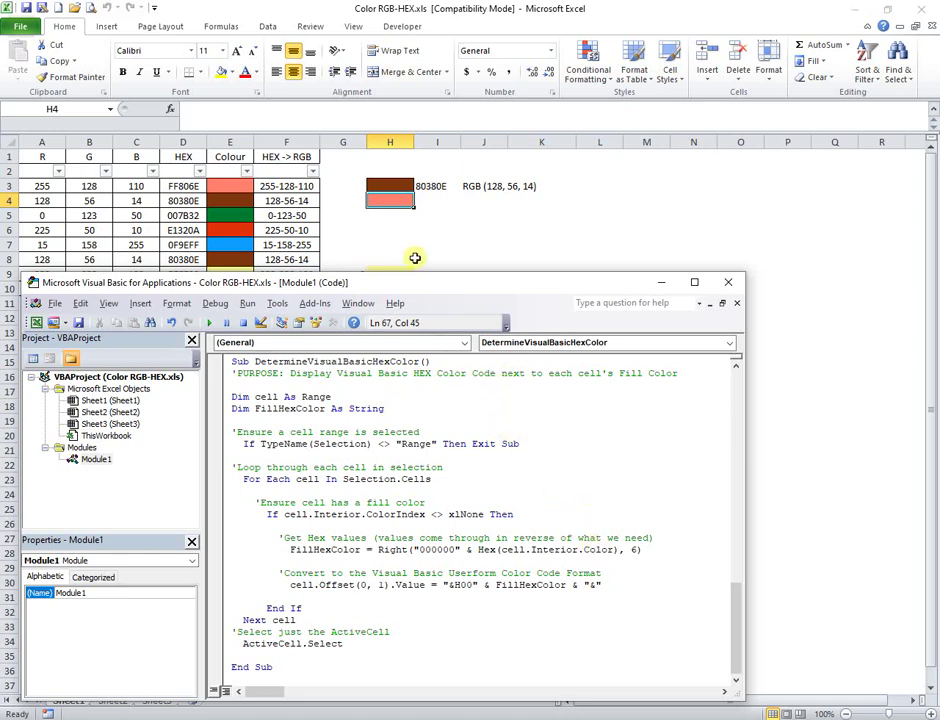
left_click(207, 323)
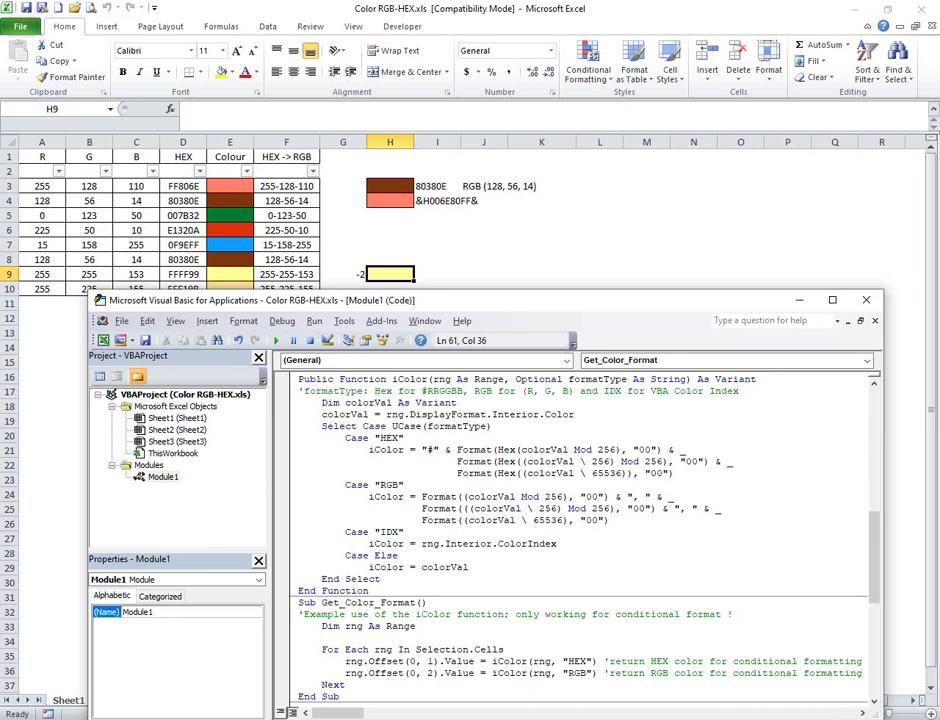
Review the iColor function and run Get_Color_Format on H9 to write its conditional format's HEX and RGB codes beside it
left_click(624, 424)
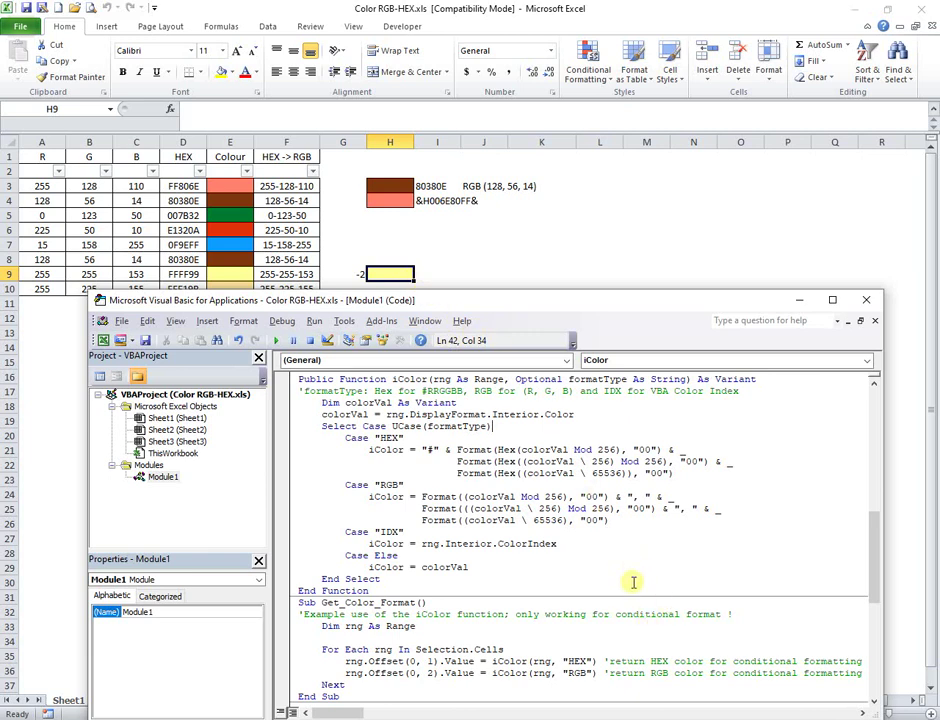
left_click(624, 640)
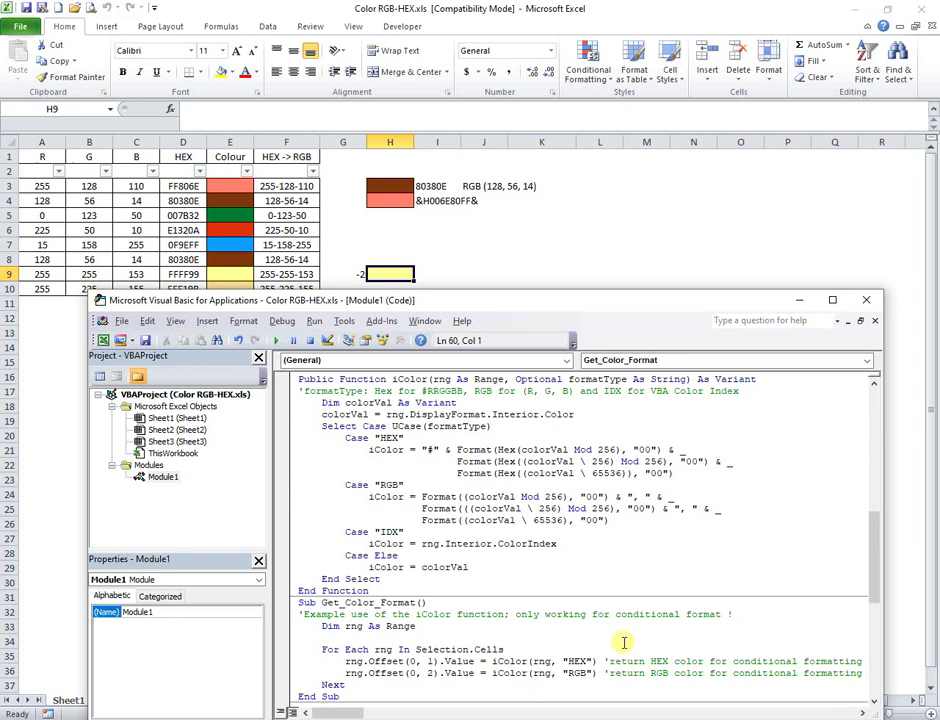
left_click(586, 661)
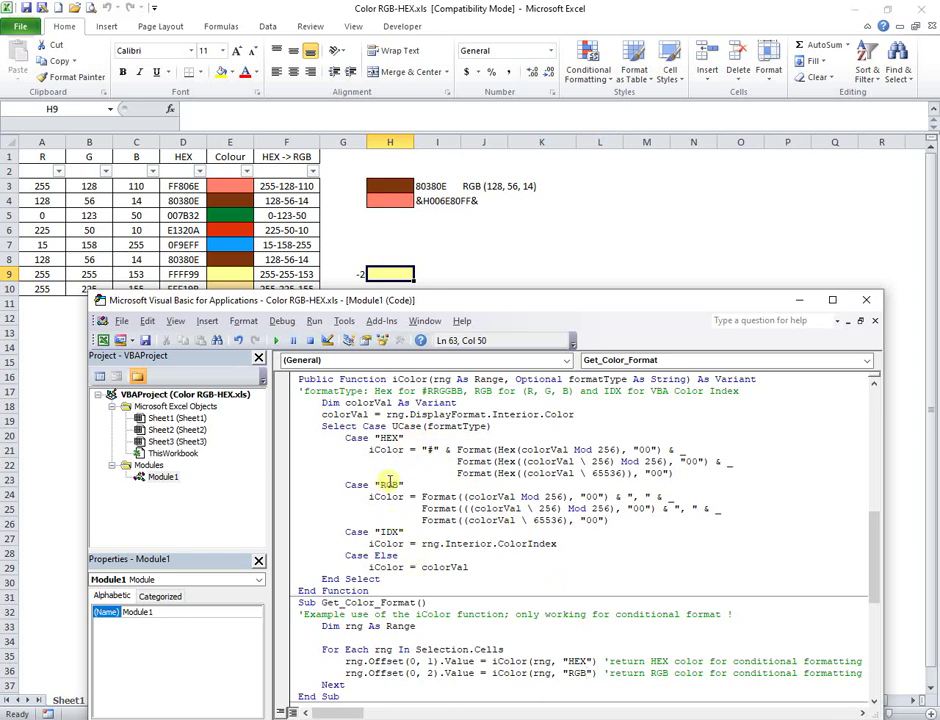
left_click(650, 637)
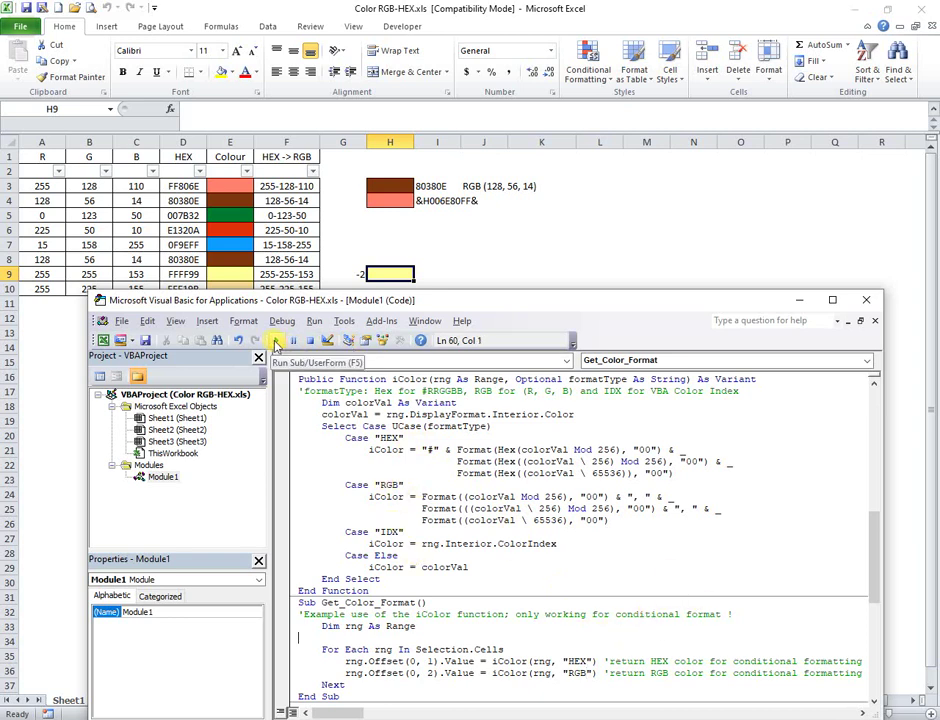
left_click(277, 342)
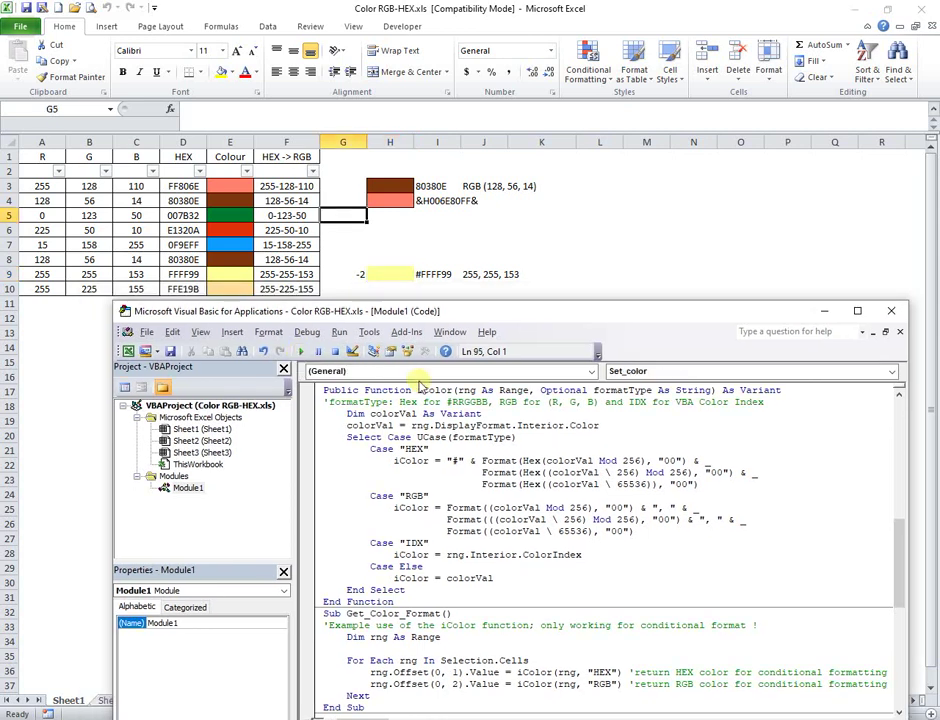
Insert a new UserForm in the VBA project and set its BackColor to &H006E80FF&
left_click(232, 334)
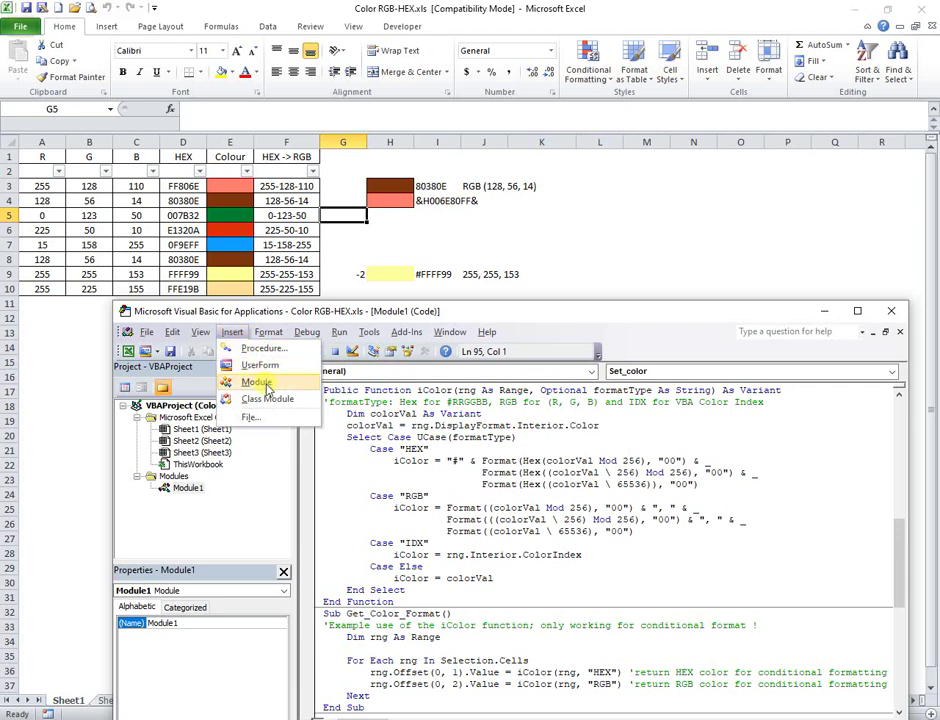
left_click(262, 366)
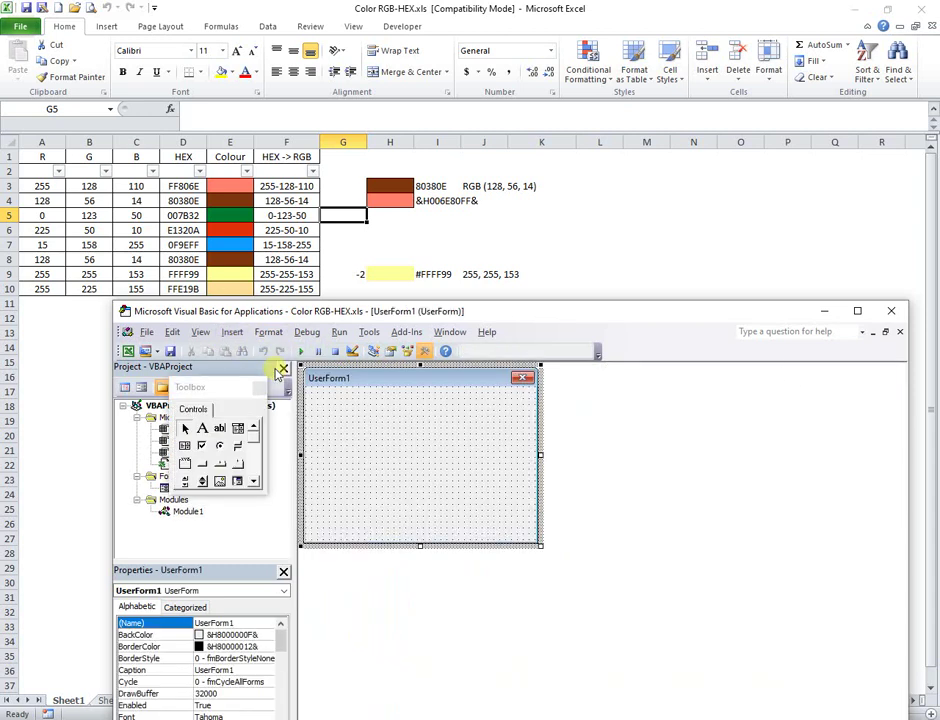
left_click(262, 636)
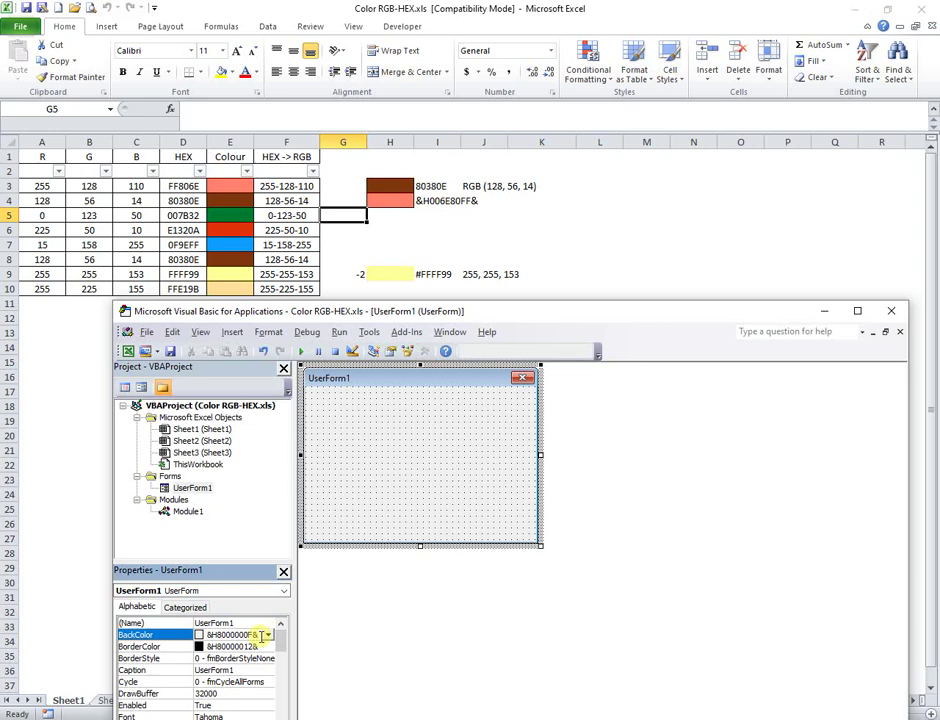
left_click(268, 635)
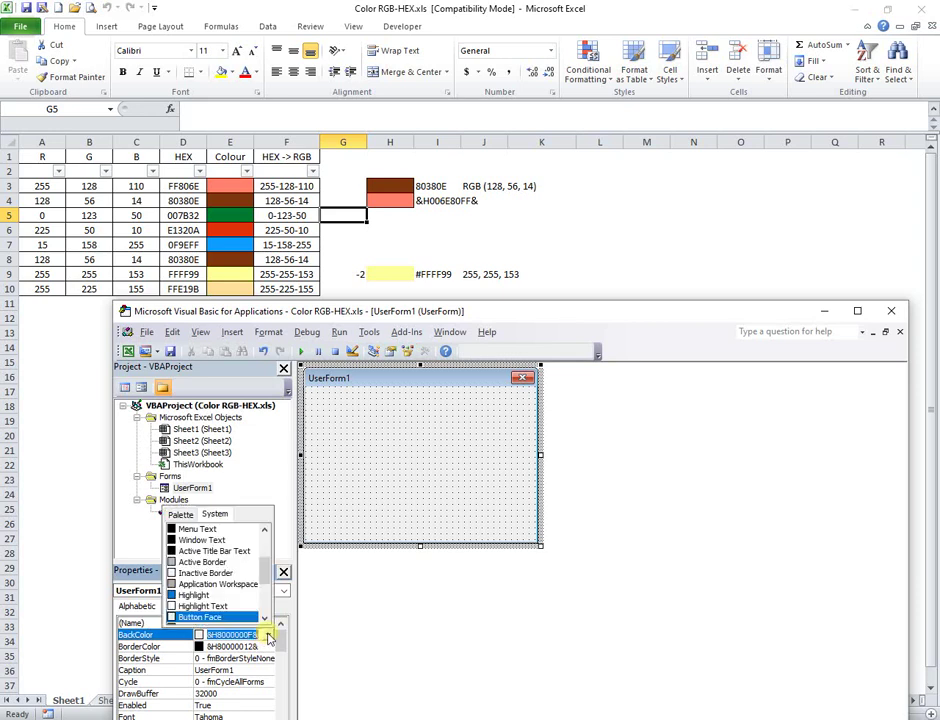
left_click(181, 514)
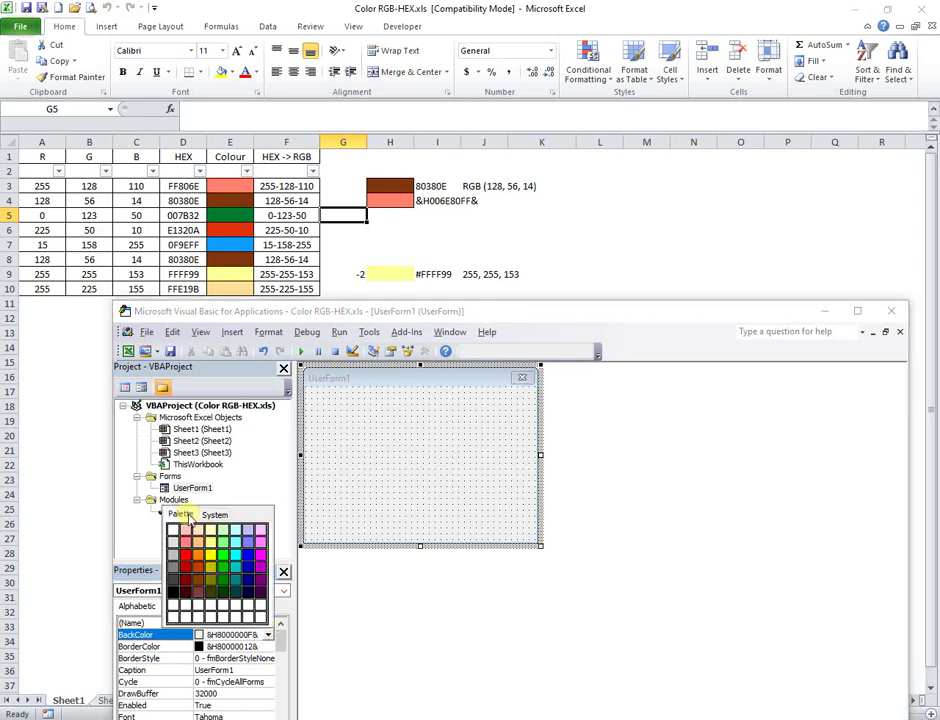
left_click(250, 628)
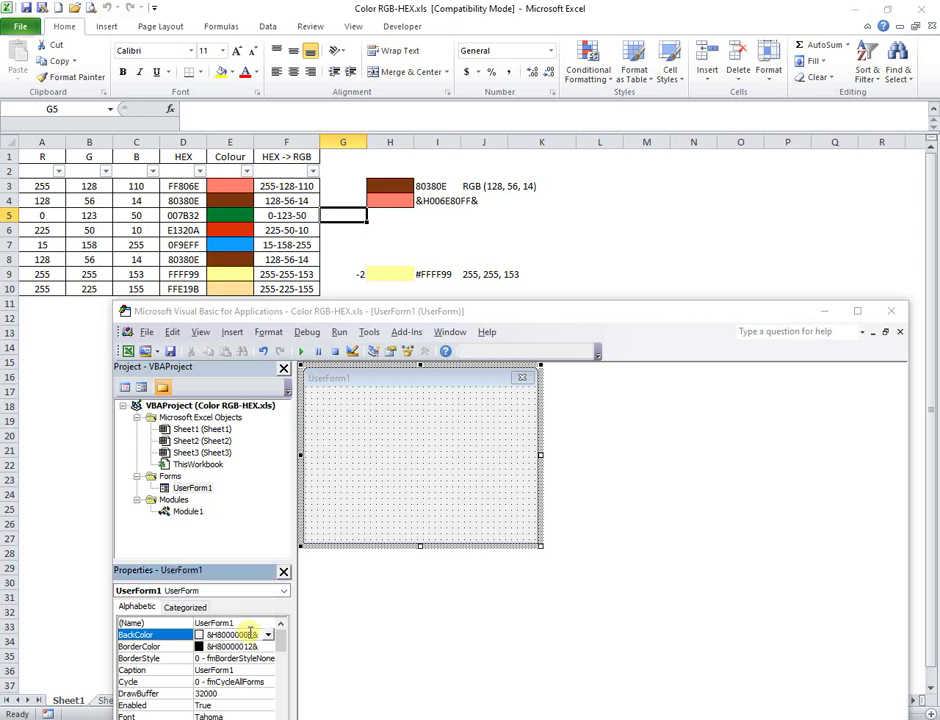
type("&H006E80FF&")
key("Return")
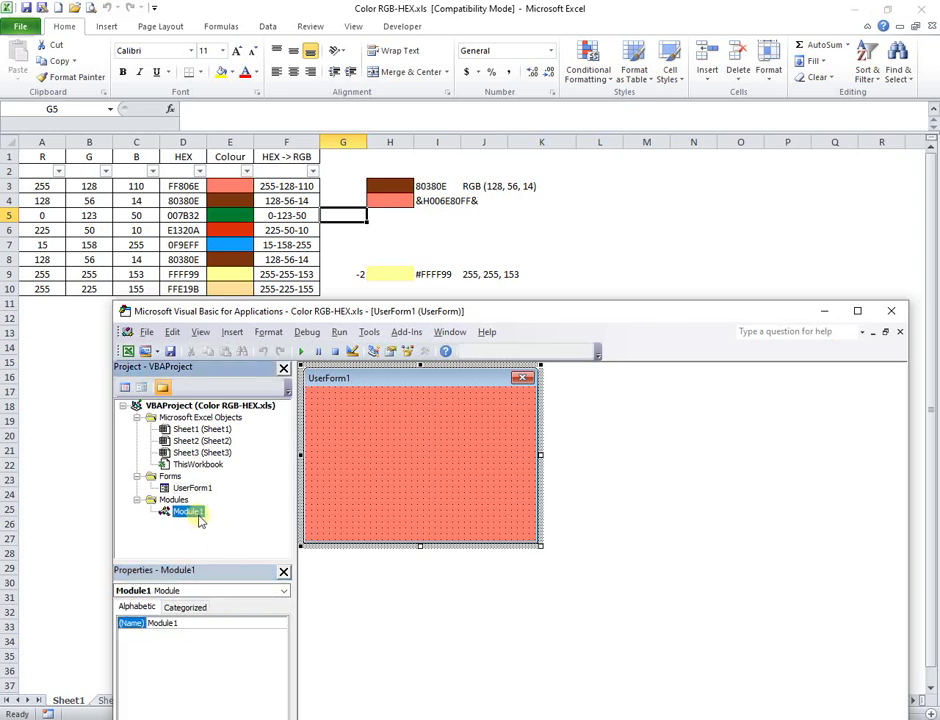
Run the Set_color macro in Module1 to fill cell G3 with RGB(255, 128, 110)
double_click(195, 516)
scroll(621, 565, "down", 5)
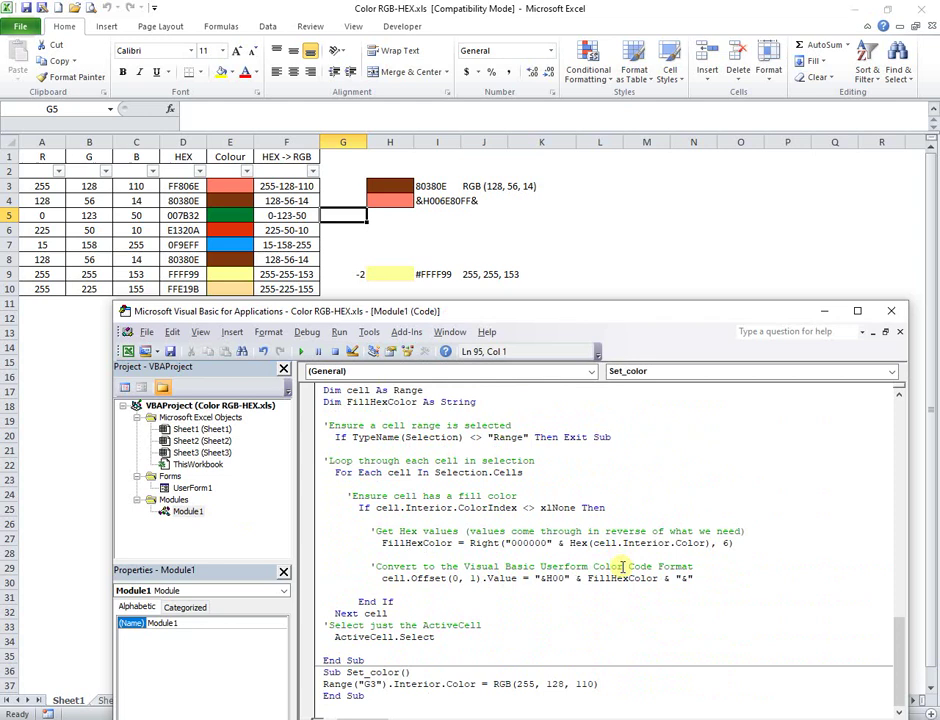
left_click(618, 686)
left_click(301, 353)
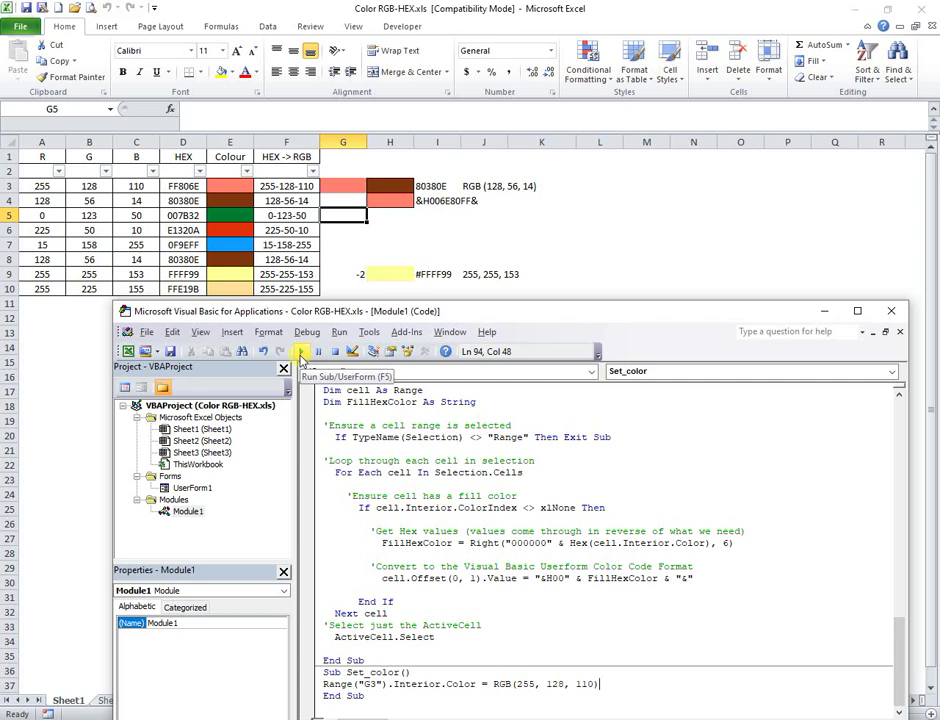